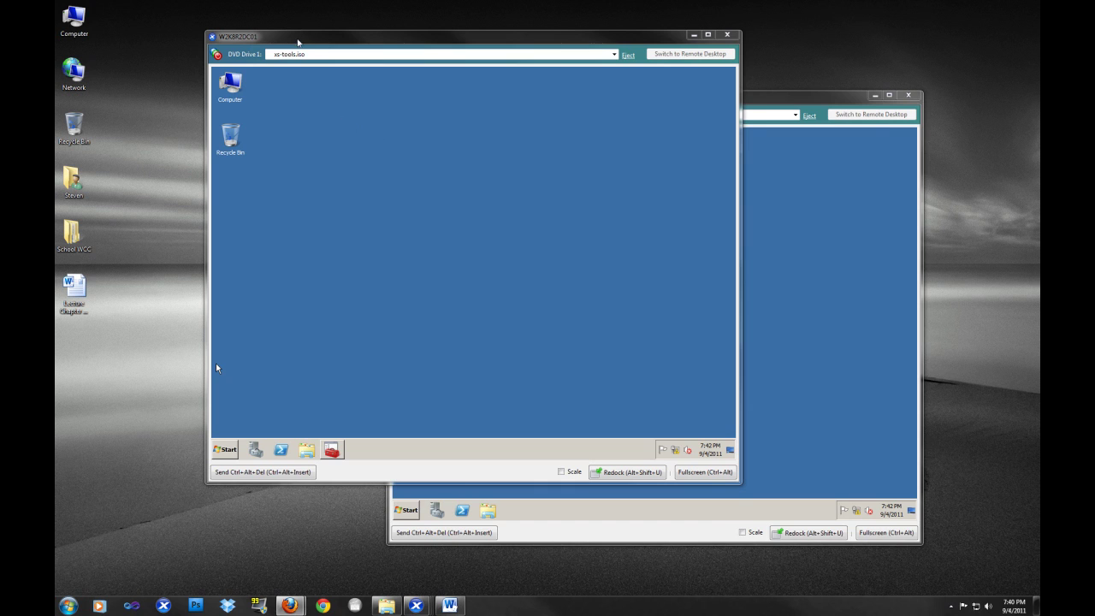
Arrange the W2K8R2DC01 and W2K8R2DC02 console windows so that both server desktops are accessible
{"action": "left_click_drag", "start_coordinate": [303, 36], "coordinate": [282, 32]}
{"action": "left_click", "coordinate": [803, 107]}
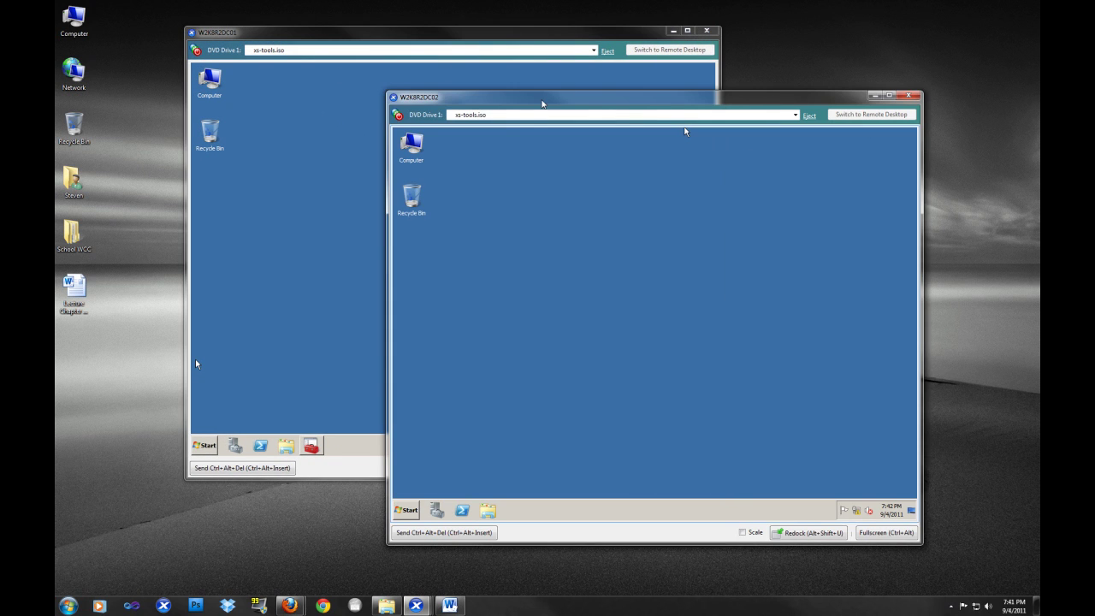
{"action": "left_click_drag", "start_coordinate": [545, 102], "coordinate": [643, 130]}
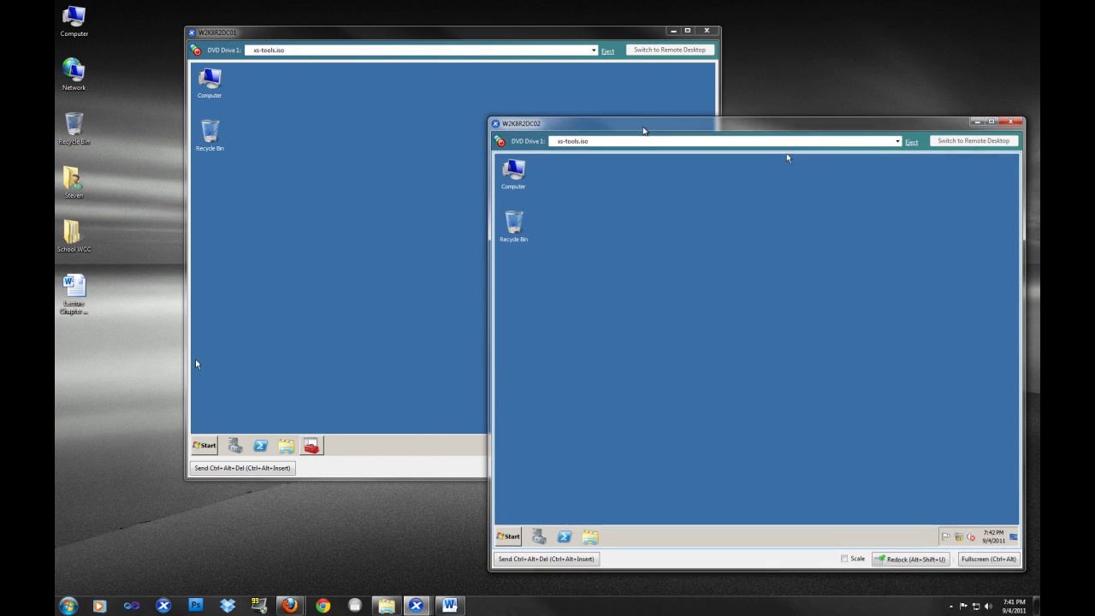
{"action": "left_click", "coordinate": [294, 178]}
{"action": "left_click", "coordinate": [887, 325]}
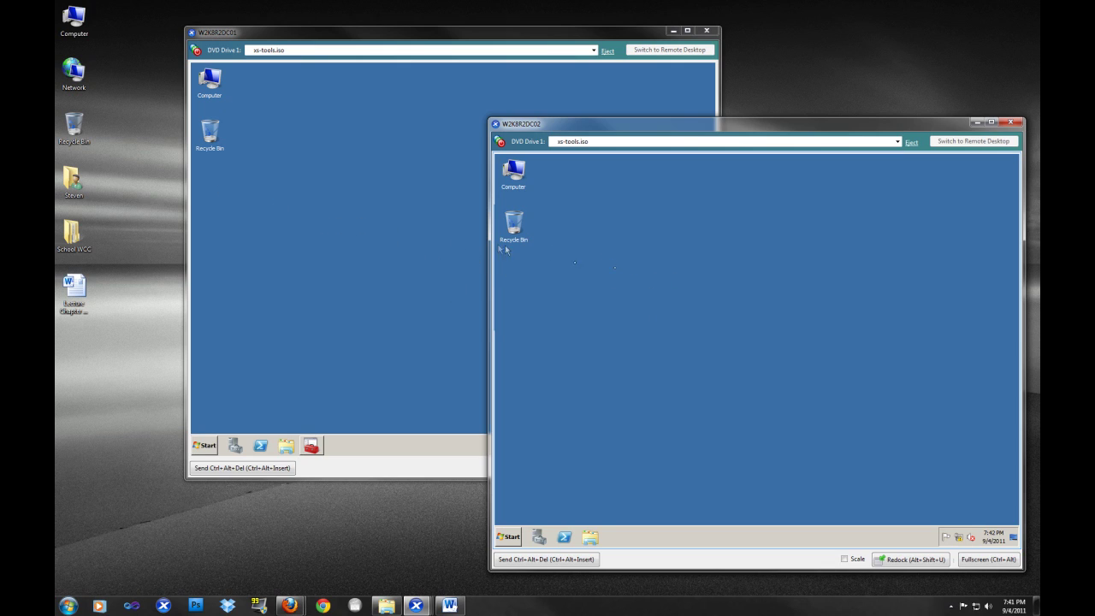
On W2K8R2DC01, check the Domain Controllers and Computers containers in Active Directory Users and Computers, and minimize the console
{"action": "left_click", "coordinate": [353, 231]}
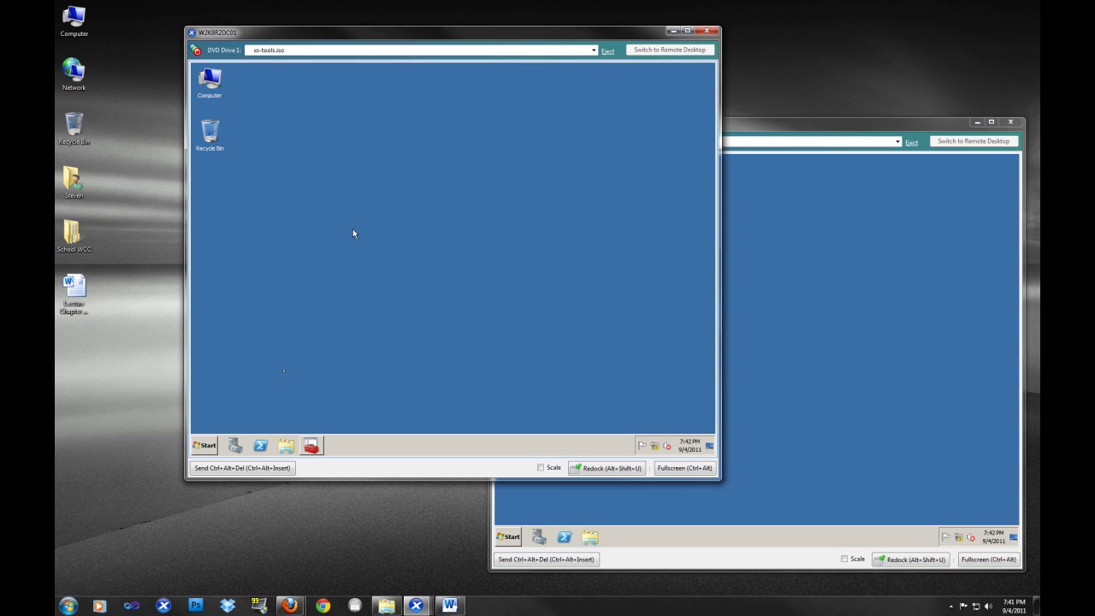
{"action": "left_click", "coordinate": [311, 448]}
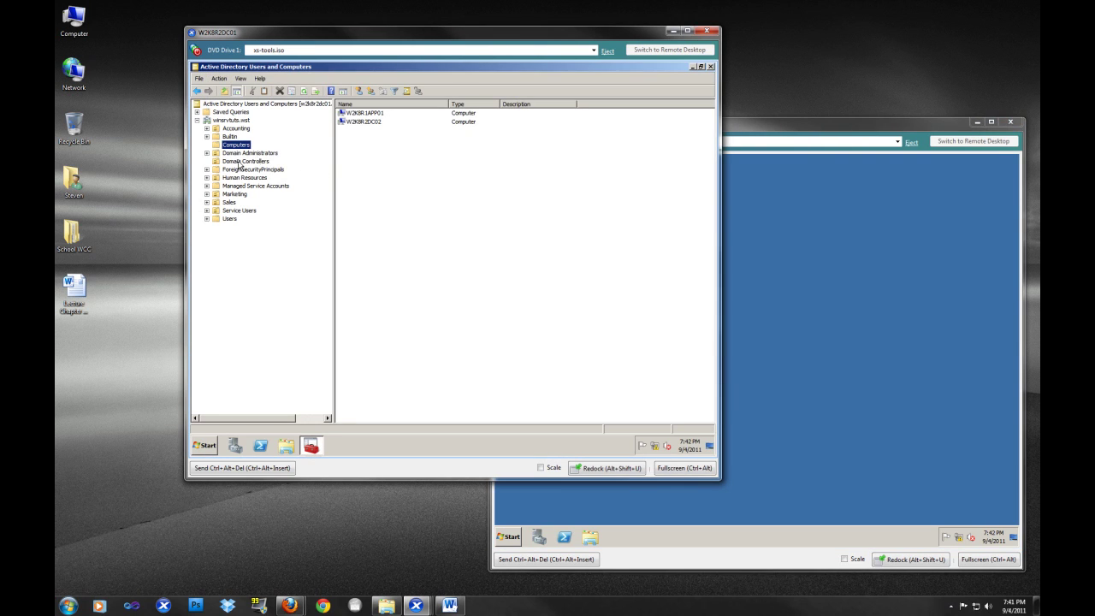
{"action": "left_click", "coordinate": [242, 162]}
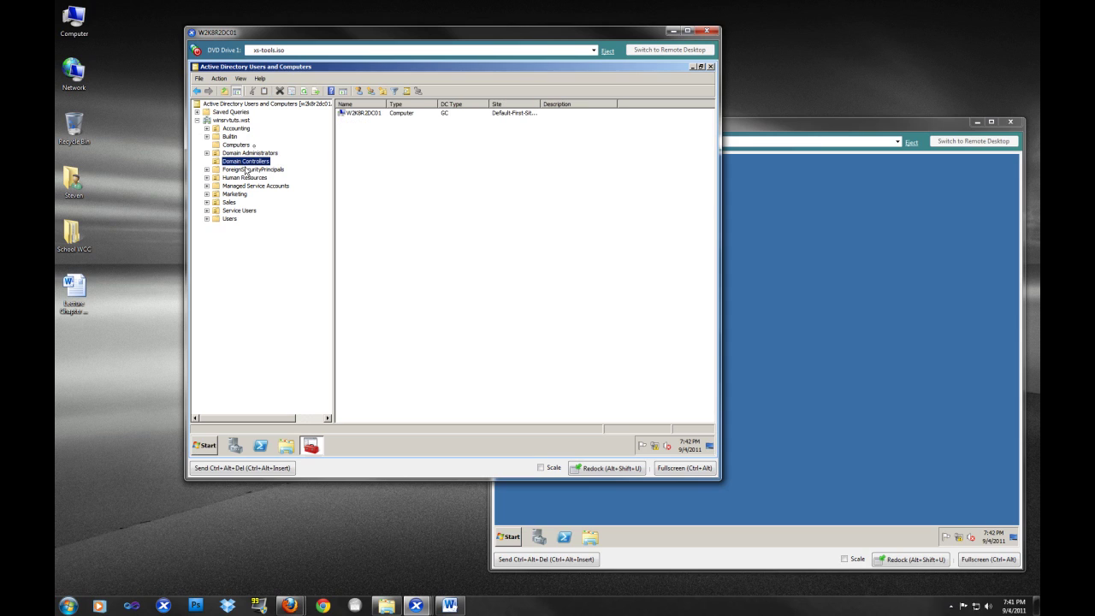
{"action": "left_click", "coordinate": [359, 115]}
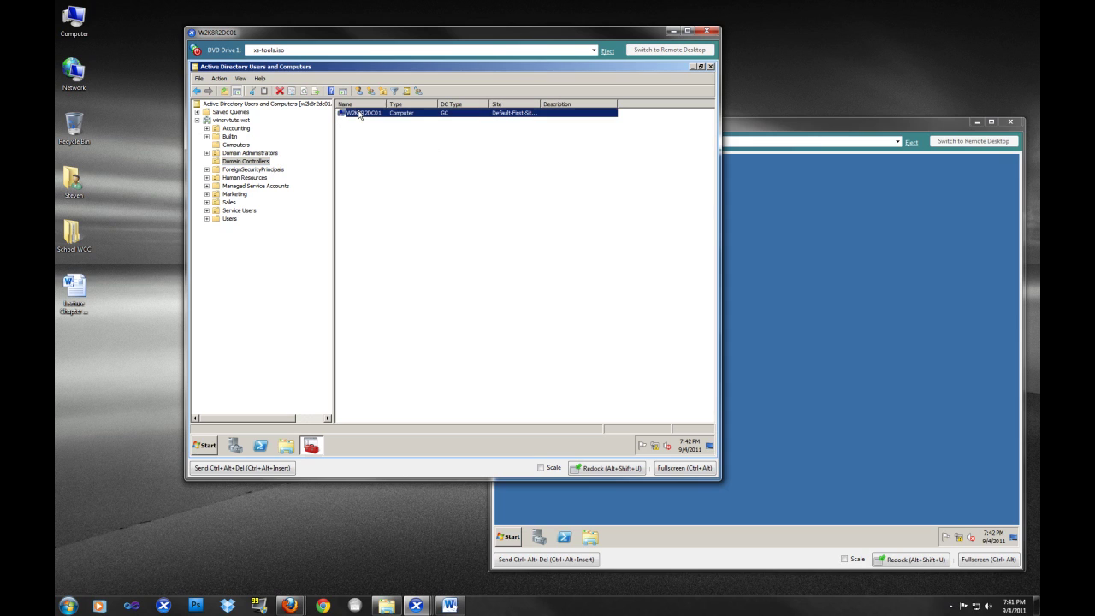
{"action": "left_click", "coordinate": [238, 146]}
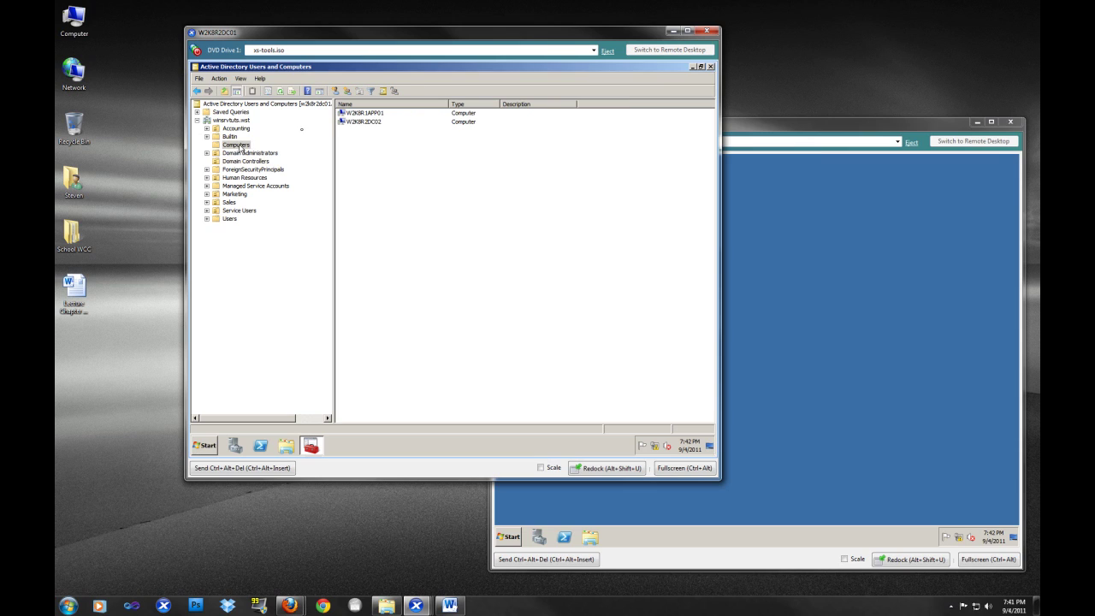
{"action": "left_click", "coordinate": [360, 124]}
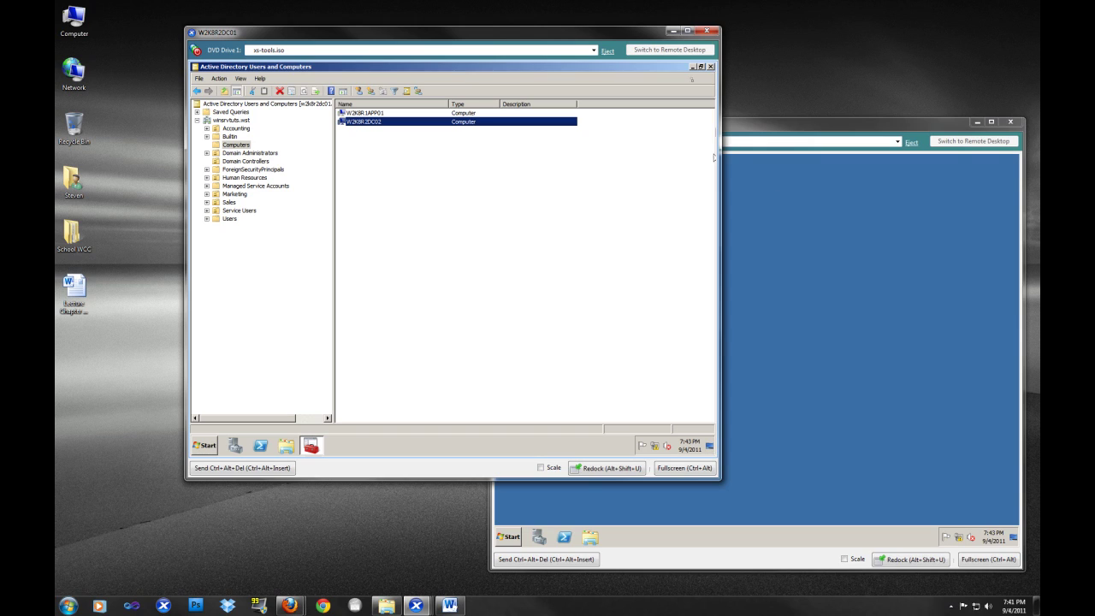
{"action": "left_click", "coordinate": [693, 67]}
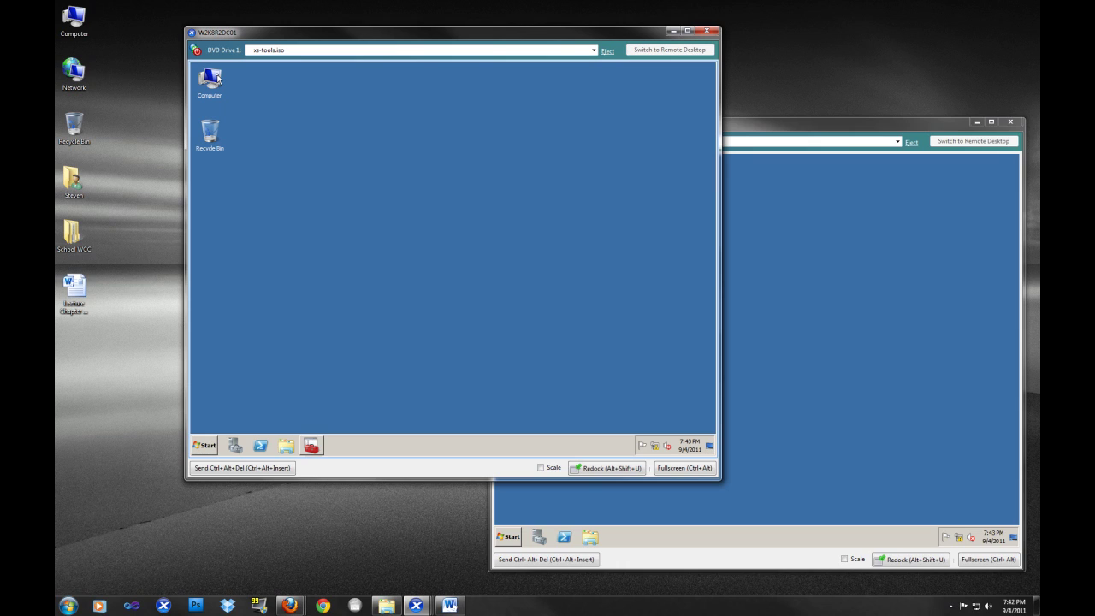
Check the KINGSTON (E:) drive in the Computer window on W2K8R2DC01, and minimize the window
{"action": "left_click", "coordinate": [218, 78]}
{"action": "double_click", "coordinate": [217, 78]}
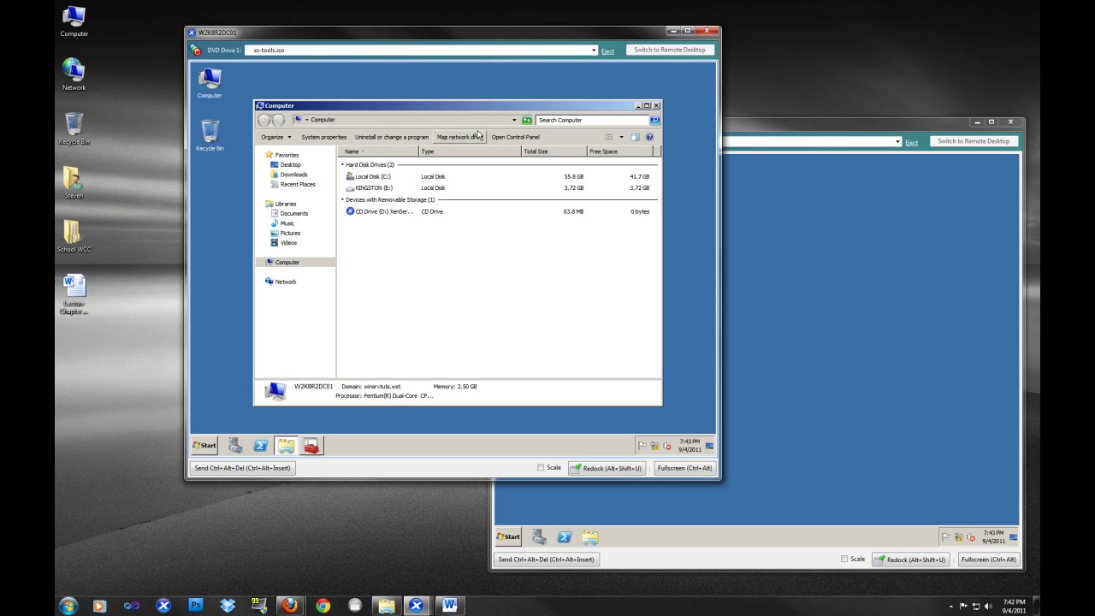
{"action": "left_click", "coordinate": [371, 189]}
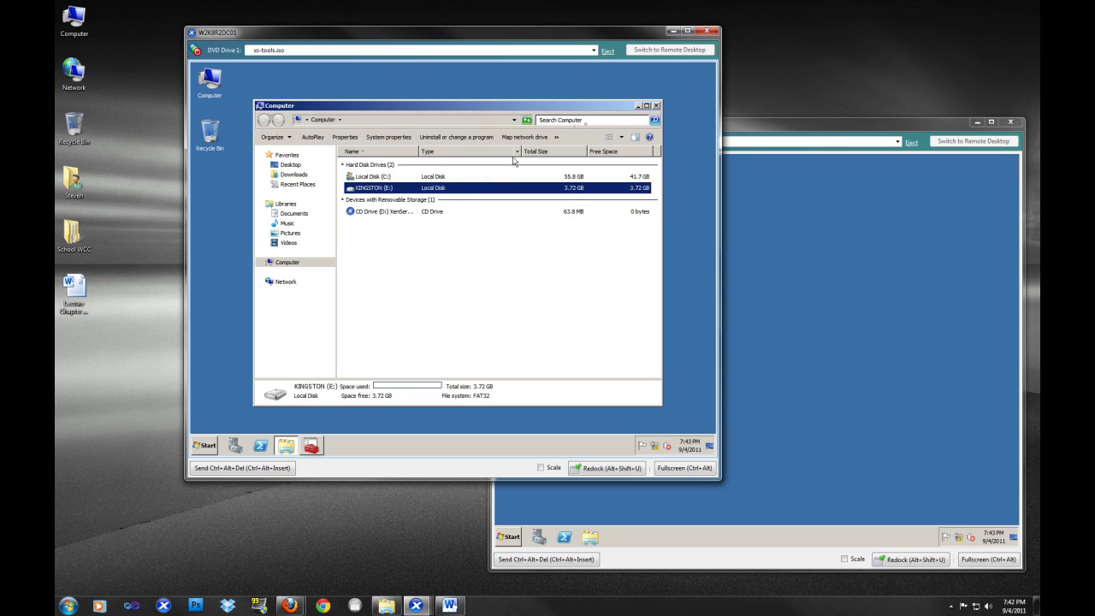
{"action": "left_click_drag", "start_coordinate": [572, 105], "coordinate": [566, 97]}
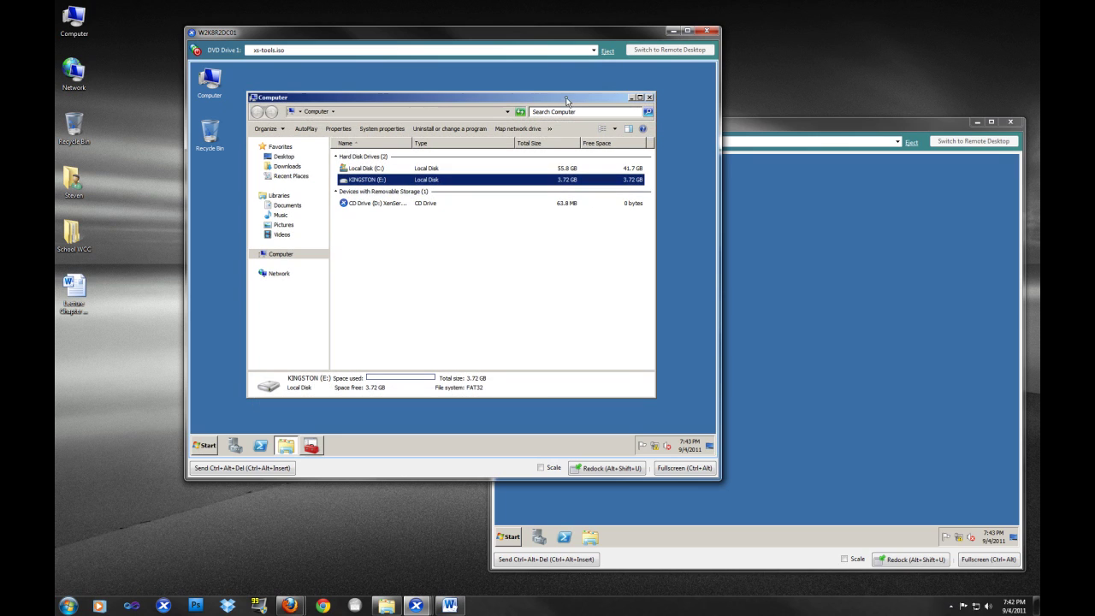
{"action": "left_click", "coordinate": [632, 98]}
{"action": "left_click", "coordinate": [205, 445]}
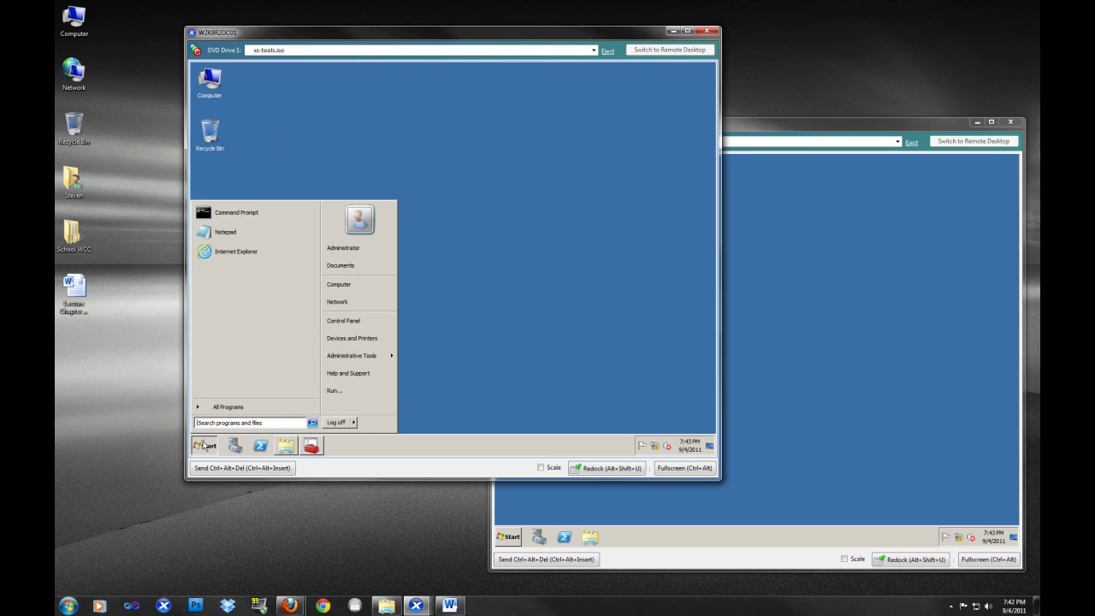
{"action": "left_click", "coordinate": [260, 216]}
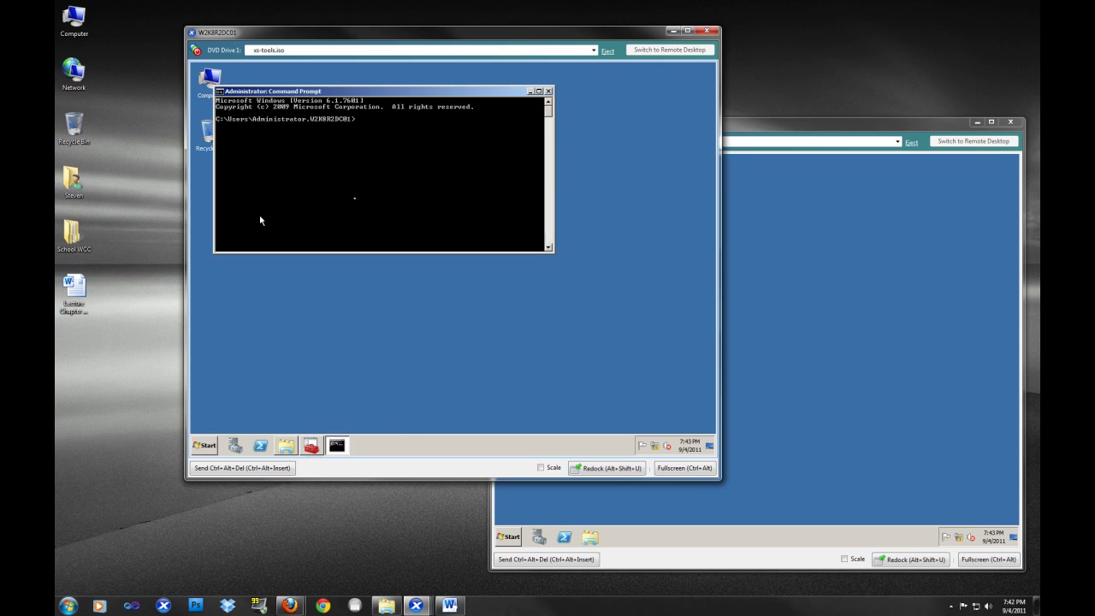
{"action": "left_click", "coordinate": [548, 91]}
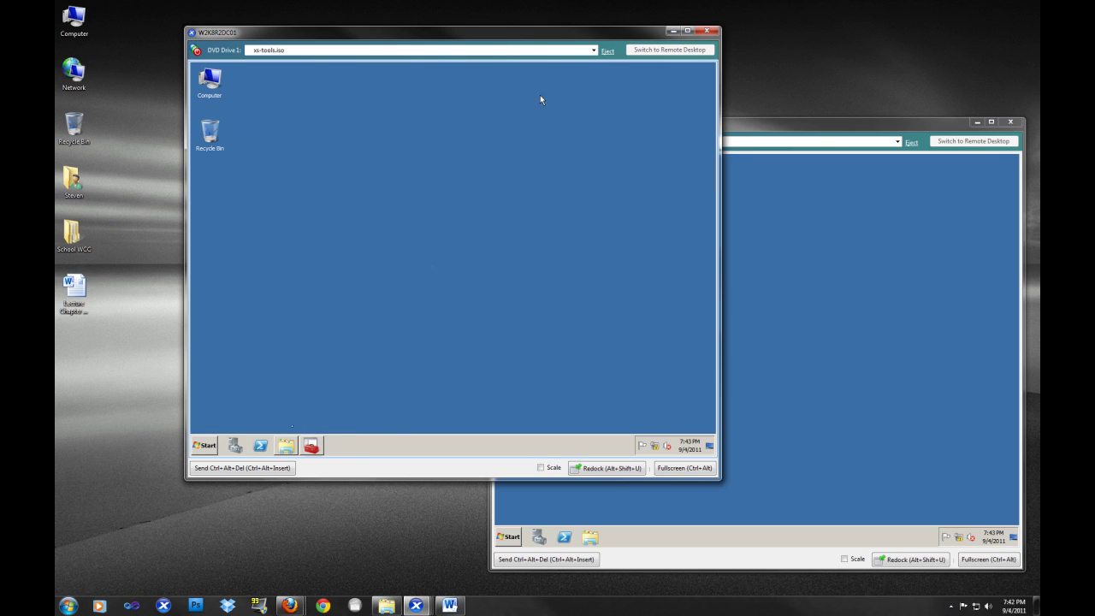
Run Command Prompt as administrator on W2K8R2DC01 and move its window toward the middle of the desktop
{"action": "left_click", "coordinate": [205, 446]}
{"action": "right_click", "coordinate": [255, 214]}
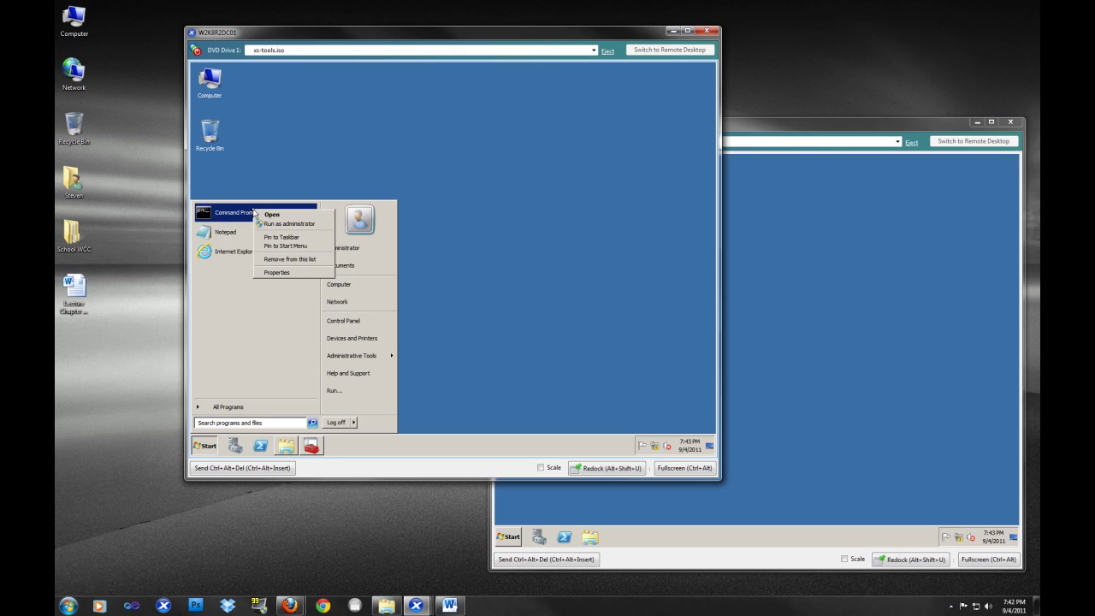
{"action": "left_click", "coordinate": [289, 226]}
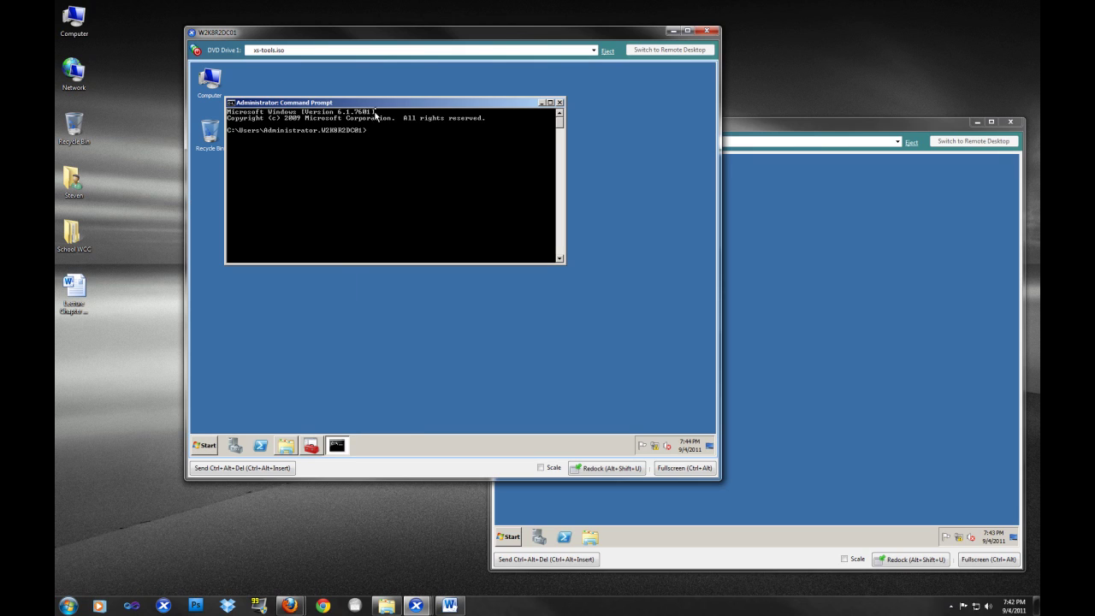
{"action": "left_click_drag", "start_coordinate": [375, 110], "coordinate": [430, 140]}
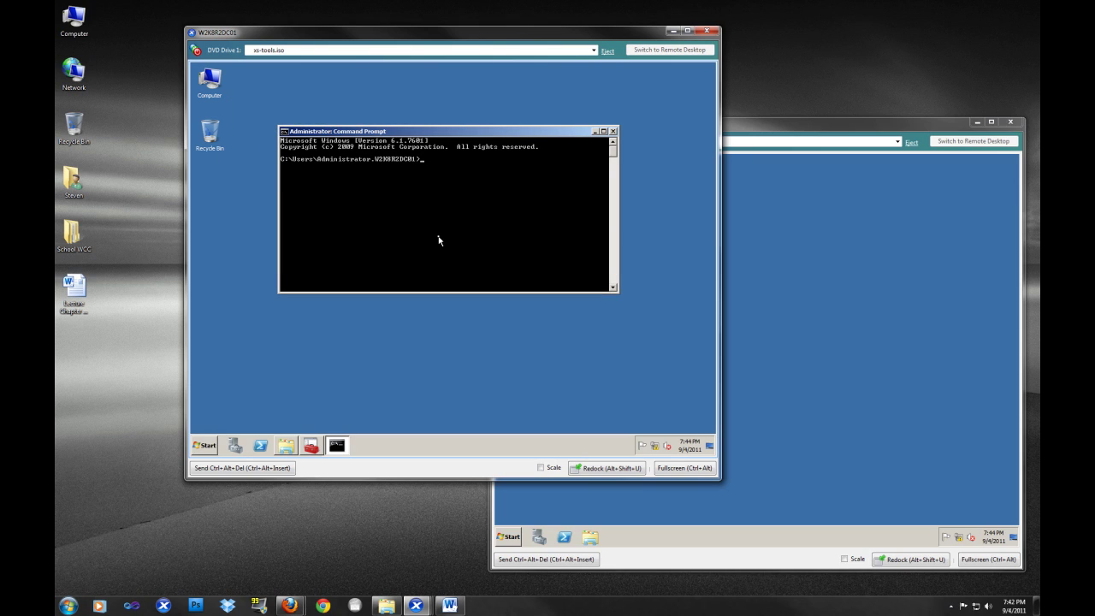
Start ntdsutil and set the active instance with "activate instance ntds"
{"action": "type", "text": "ntdsutil"}
{"action": "key", "text": "Return"}
{"action": "type", "text": "activi"}
{"action": "type", "text": "te instance nt"}
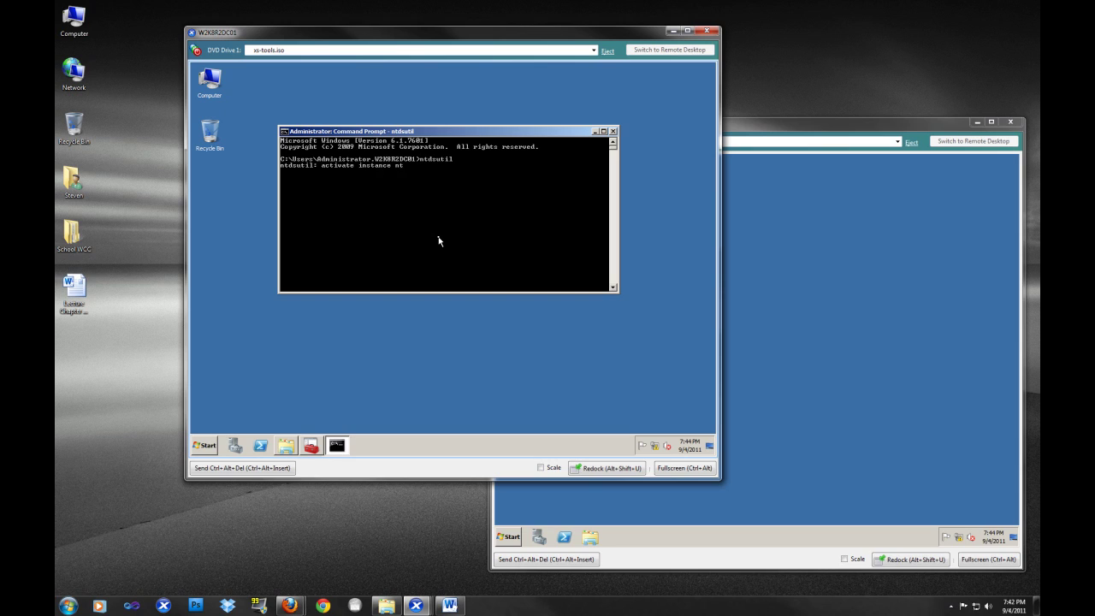
{"action": "type", "text": "ds"}
{"action": "key", "text": "Return"}
Enter the ifm context and create full installation media including SYSVOL with "create sysvol full e:\ifm\", checking the target drive letter in Computer
{"action": "type", "text": "ifm"}
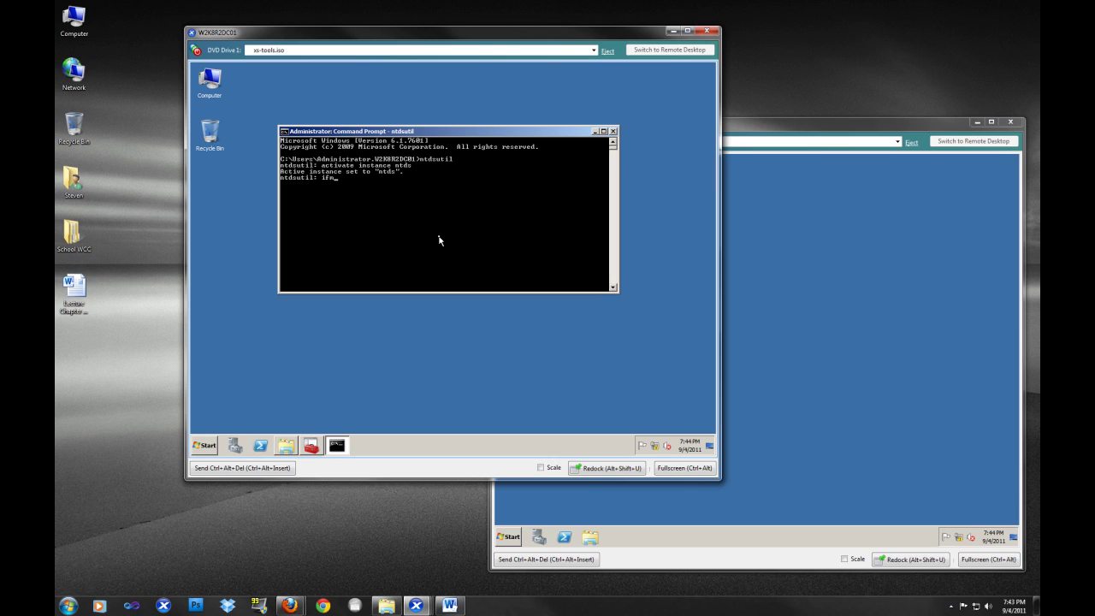
{"action": "key", "text": "Return"}
{"action": "type", "text": "ysvol full e:\\"}
{"action": "double_click", "coordinate": [210, 82]}
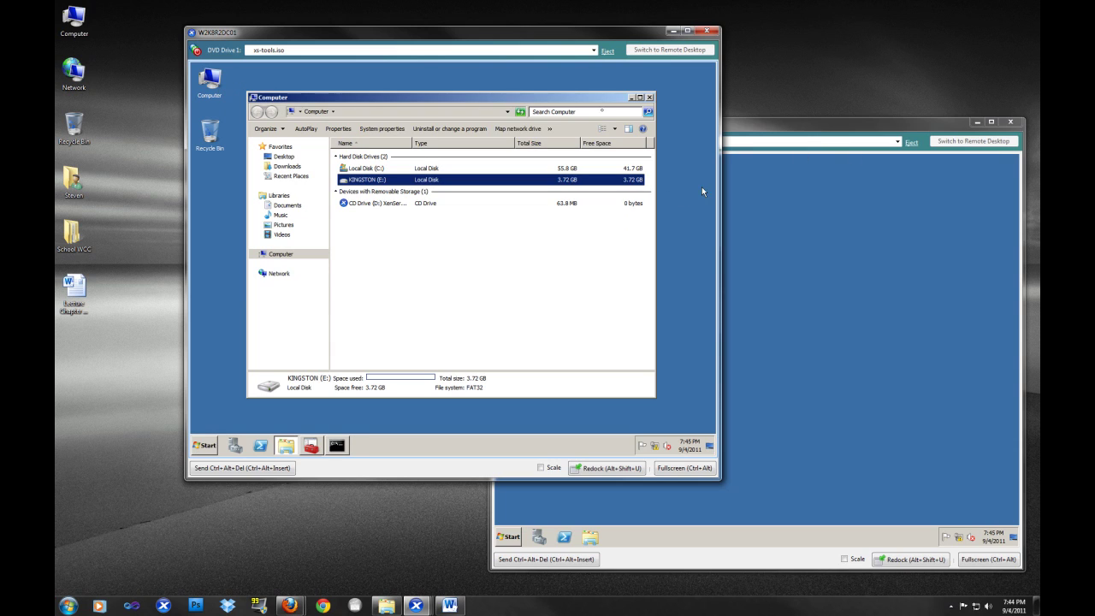
{"action": "left_click", "coordinate": [631, 97]}
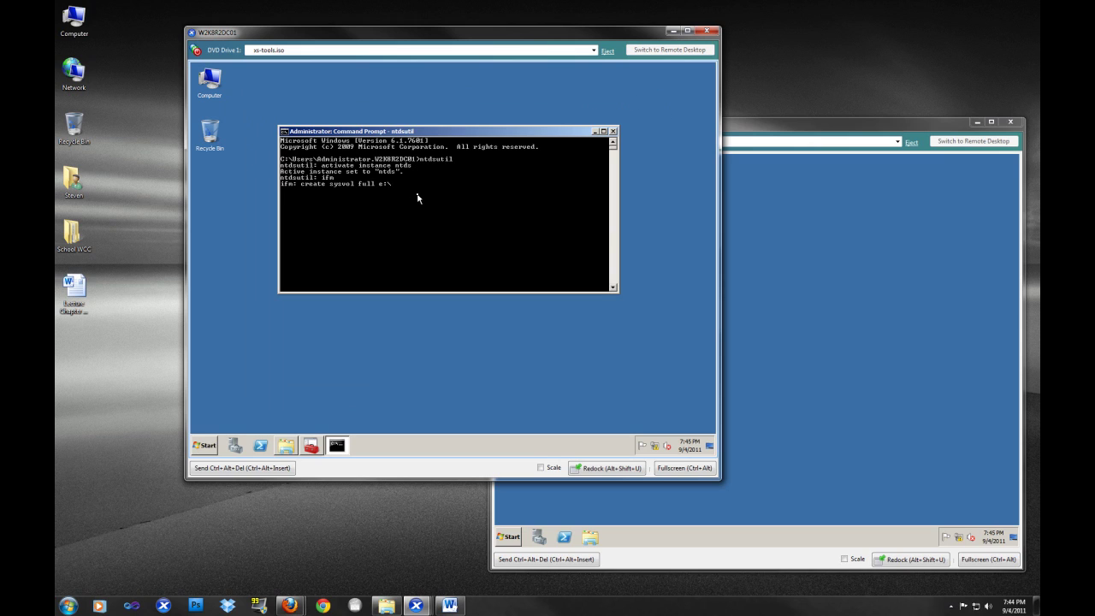
{"action": "type", "text": "ifm\\"}
{"action": "key", "text": "Return"}
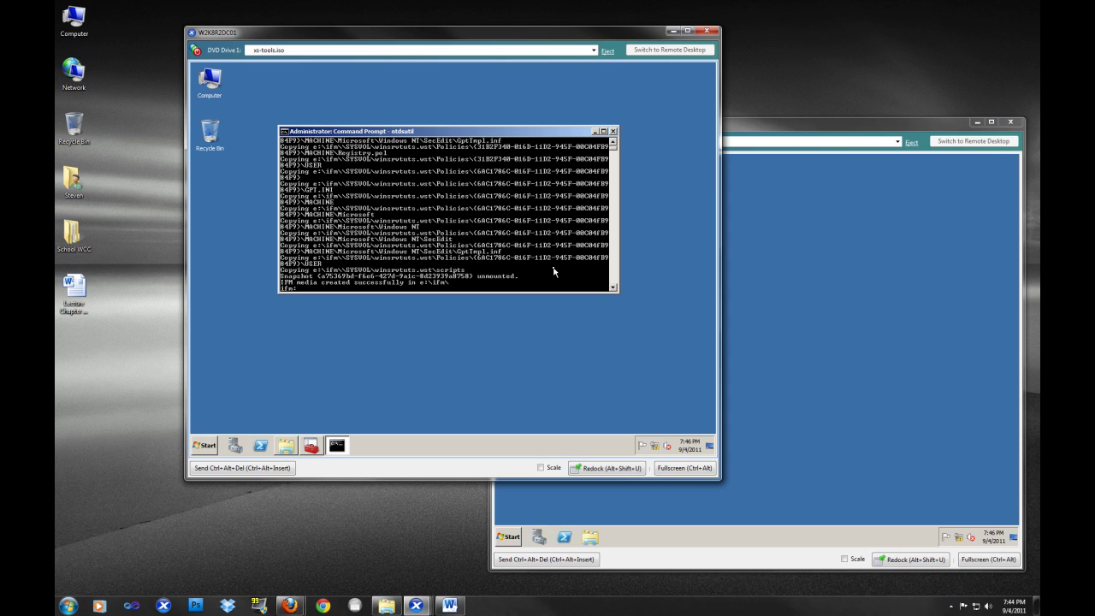
Enlarge the Command Prompt window and review the IFM creation output from the snapshot stage through the copied SYSVOL files
{"action": "double_click", "coordinate": [563, 132]}
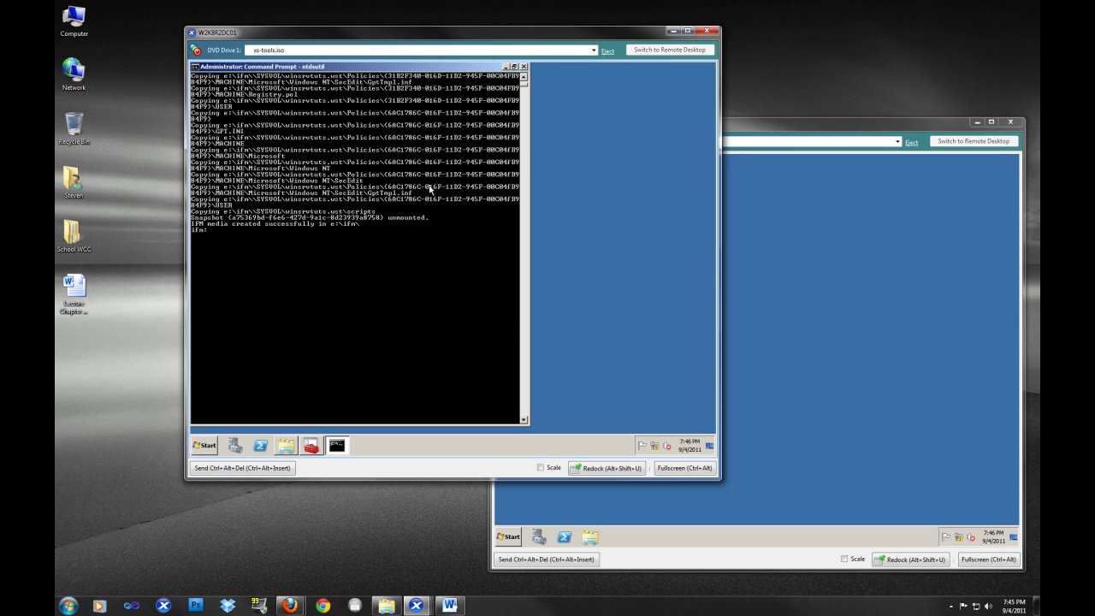
{"action": "scroll", "coordinate": [431, 190], "scroll_direction": "up", "scroll_amount": 3}
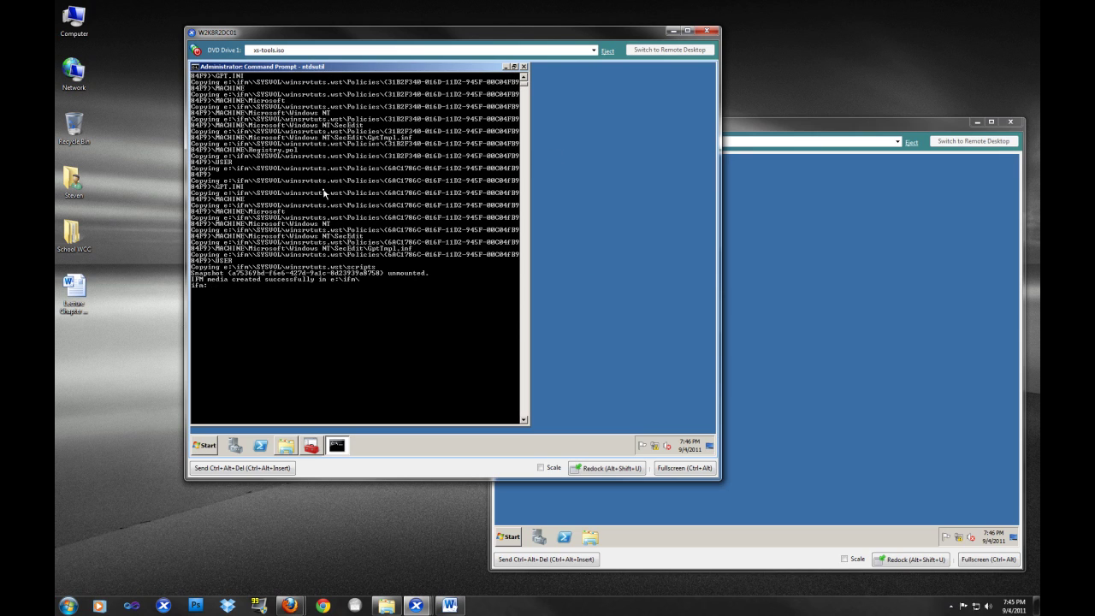
{"action": "scroll", "coordinate": [324, 194], "scroll_direction": "up", "scroll_amount": 3}
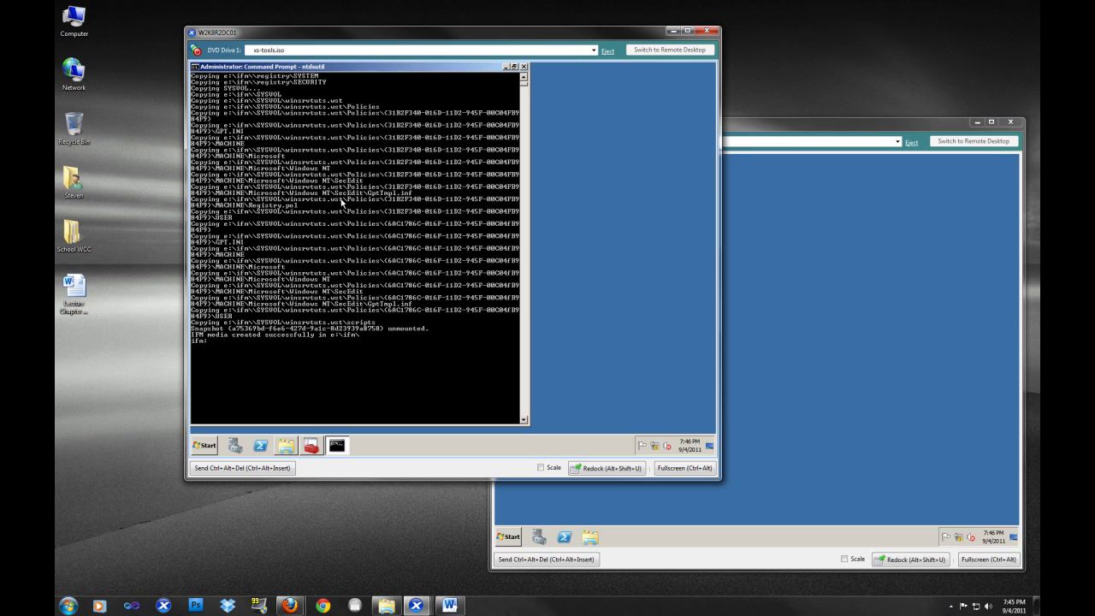
{"action": "scroll", "coordinate": [342, 202], "scroll_direction": "up", "scroll_amount": 3}
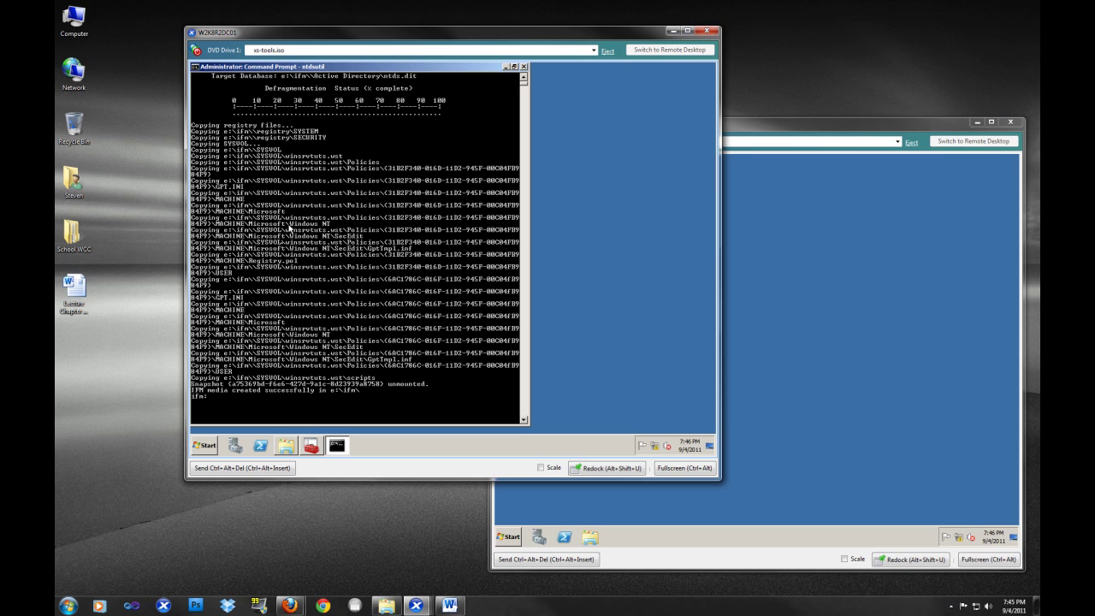
{"action": "scroll", "coordinate": [284, 248], "scroll_direction": "up", "scroll_amount": 3}
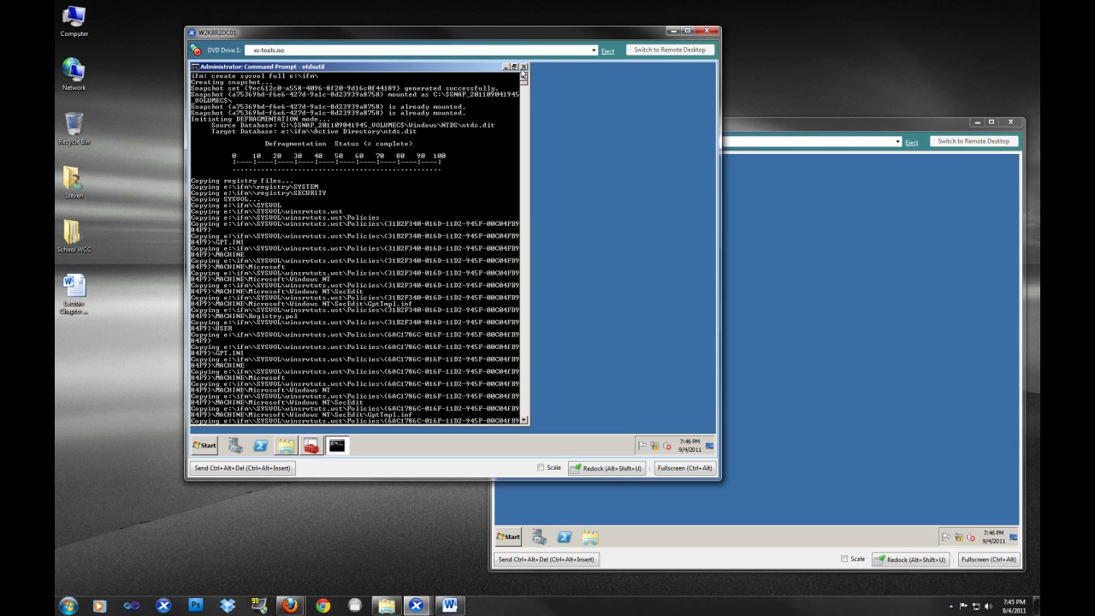
{"action": "scroll", "coordinate": [393, 263], "scroll_direction": "down", "scroll_amount": 15}
{"action": "scroll", "coordinate": [393, 263], "scroll_direction": "down", "scroll_amount": 5}
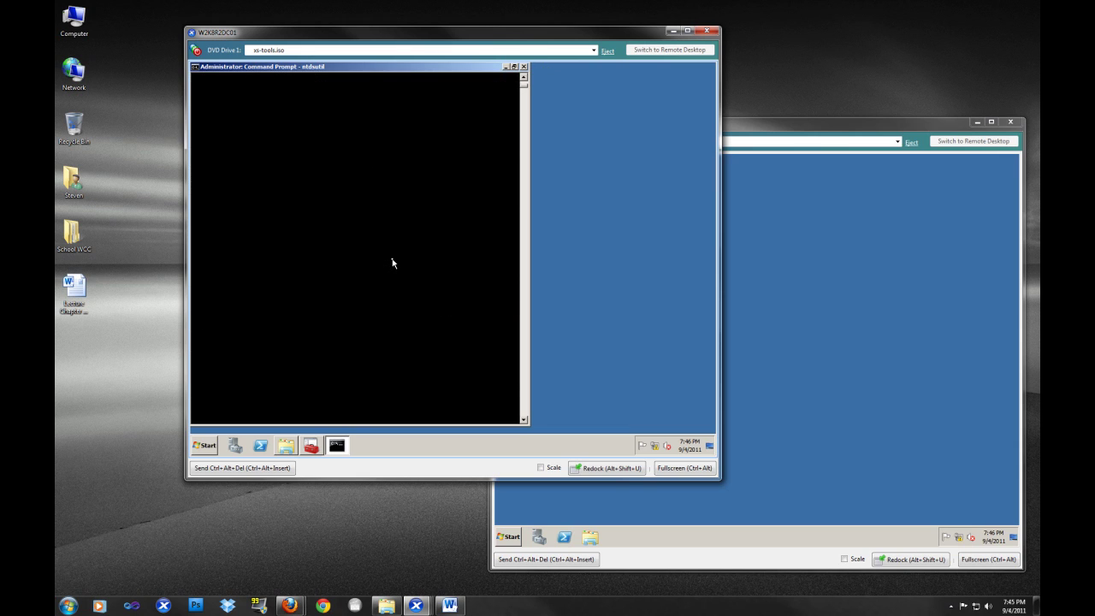
{"action": "scroll", "coordinate": [392, 263], "scroll_direction": "up", "scroll_amount": 12}
Quit the ifm context and ntdsutil, and close the Command Prompt
{"action": "type", "text": "quit"}
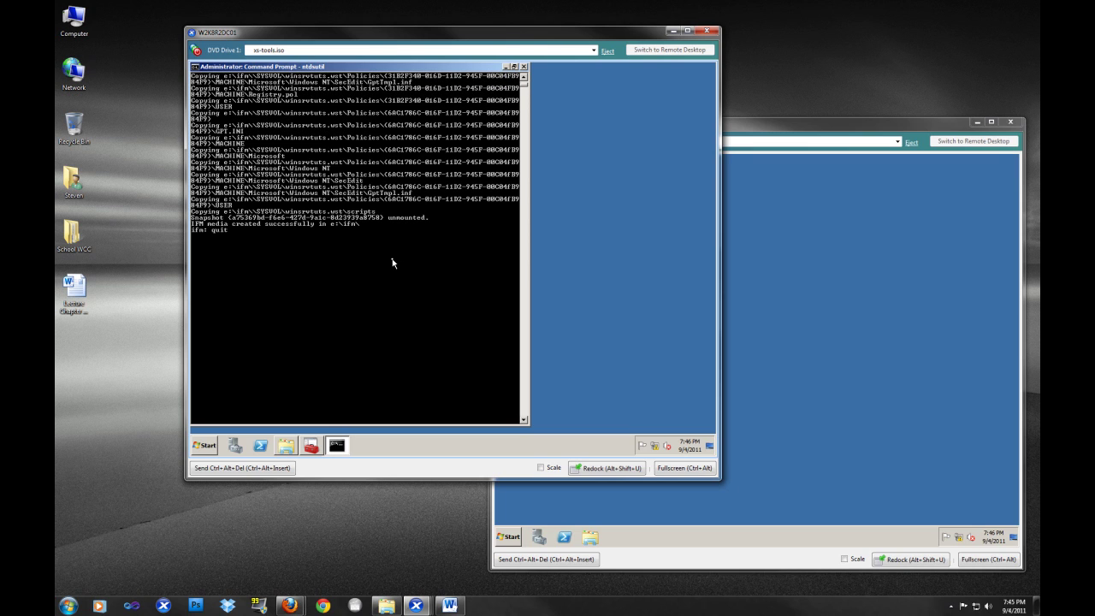
{"action": "key", "text": "Return"}
{"action": "type", "text": "quit"}
{"action": "key", "text": "Return"}
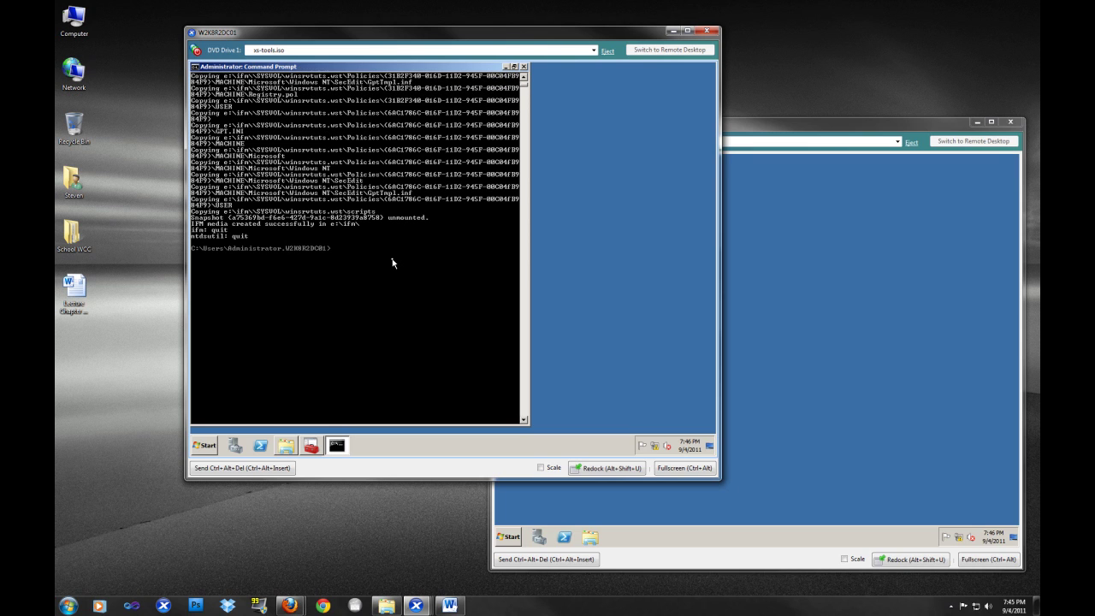
{"action": "left_click", "coordinate": [525, 66]}
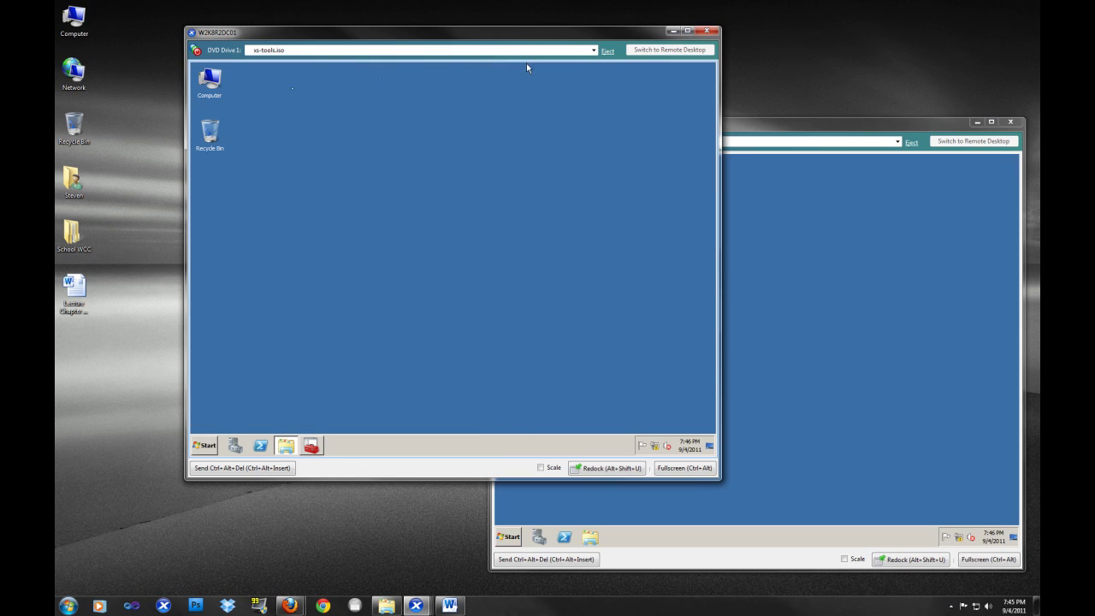
Open the ifm folder on the KINGSTON (E:) drive and inspect the contents of its Active Directory and registry folders
{"action": "double_click", "coordinate": [201, 81]}
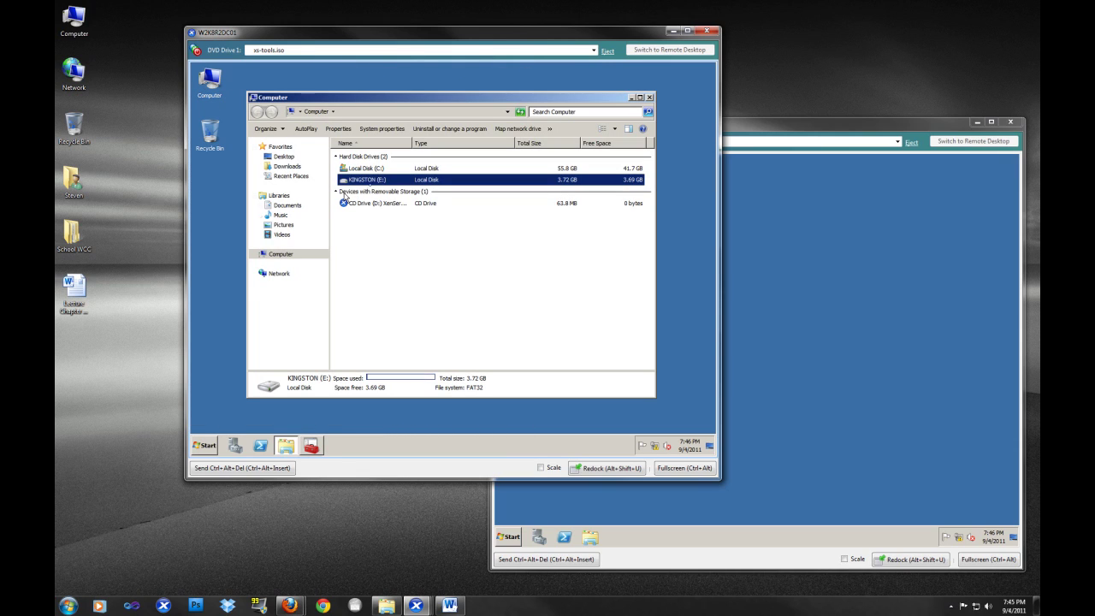
{"action": "double_click", "coordinate": [377, 181]}
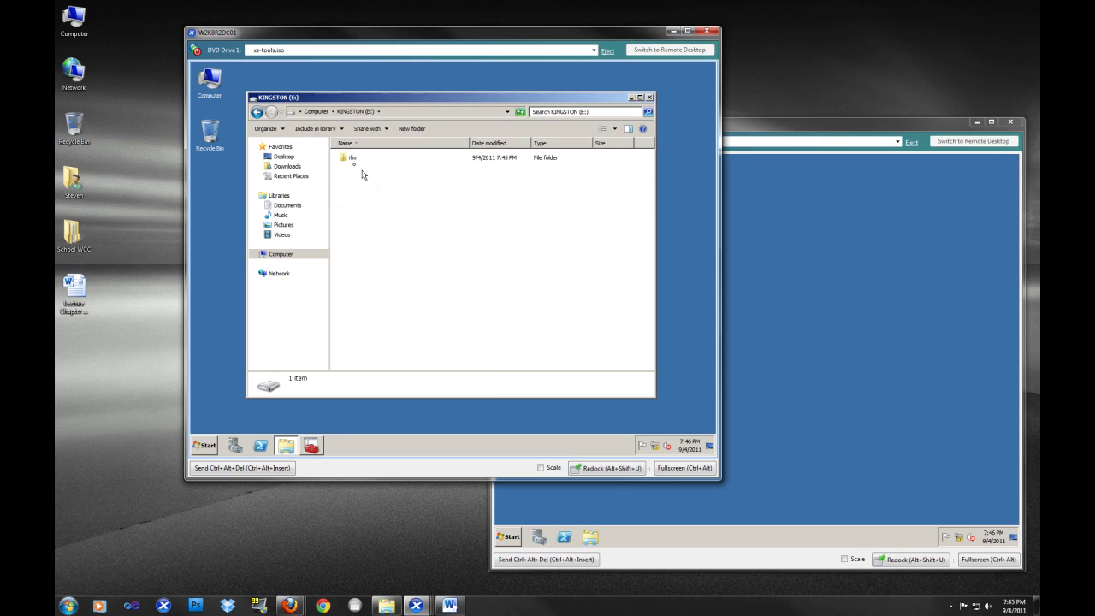
{"action": "left_click", "coordinate": [354, 160]}
{"action": "double_click", "coordinate": [342, 163]}
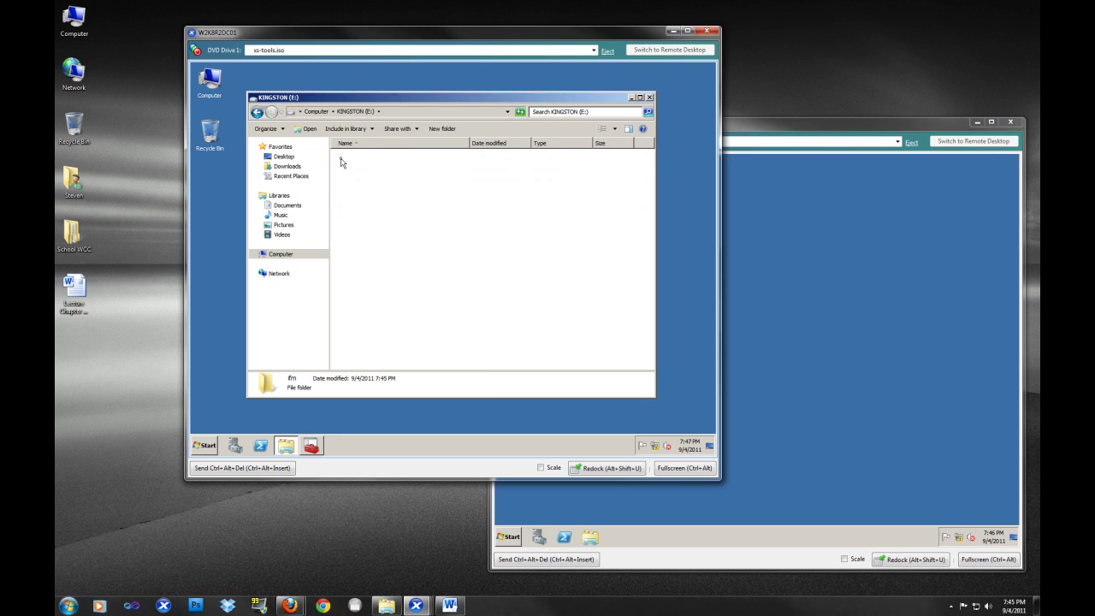
{"action": "double_click", "coordinate": [349, 160]}
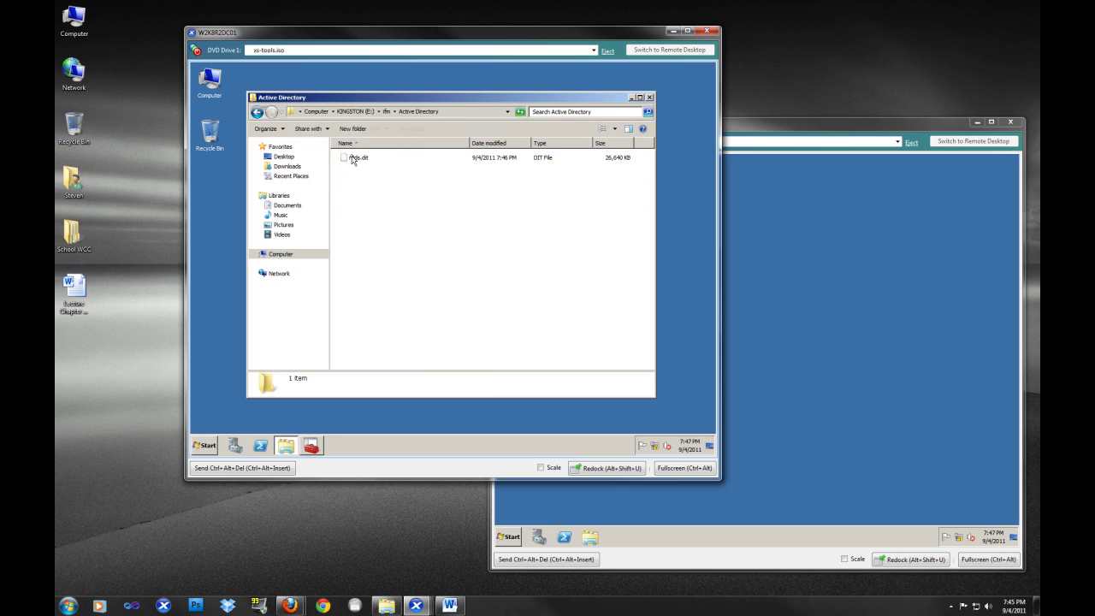
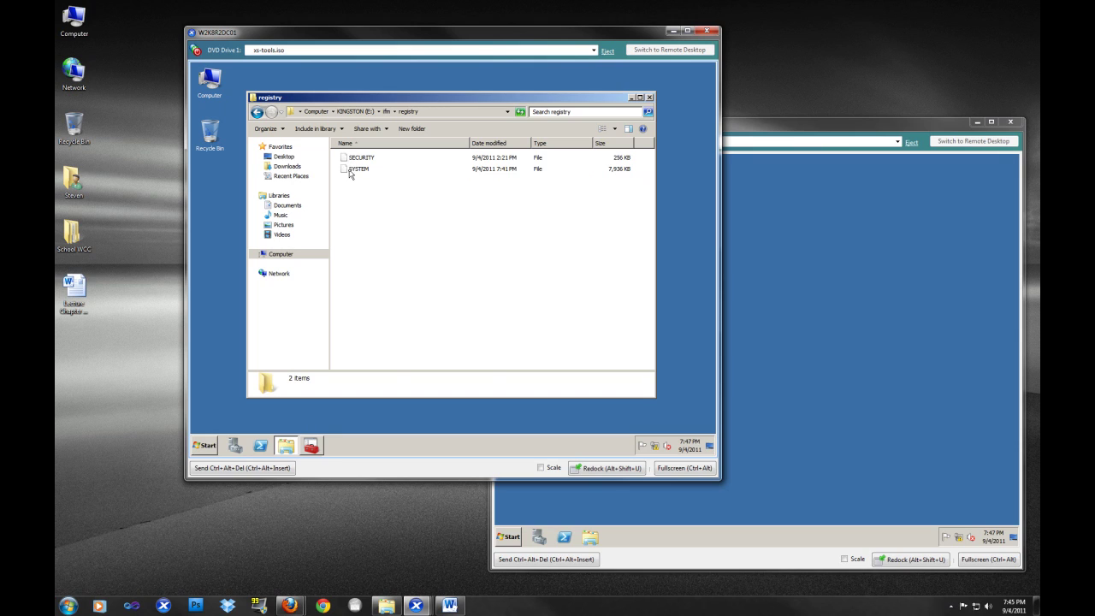
{"action": "left_click", "coordinate": [349, 171]}
{"action": "left_click", "coordinate": [353, 159]}
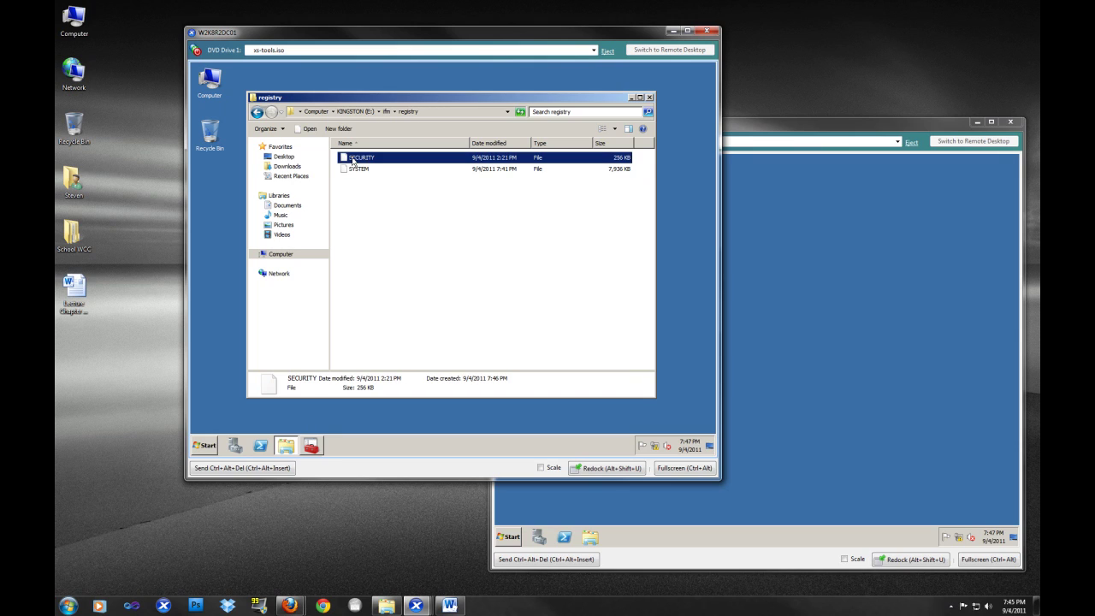
Browse from ifm into SYSVOL\winsrvtuts.wst and examine the policy folders inside Policies
{"action": "left_click", "coordinate": [386, 112]}
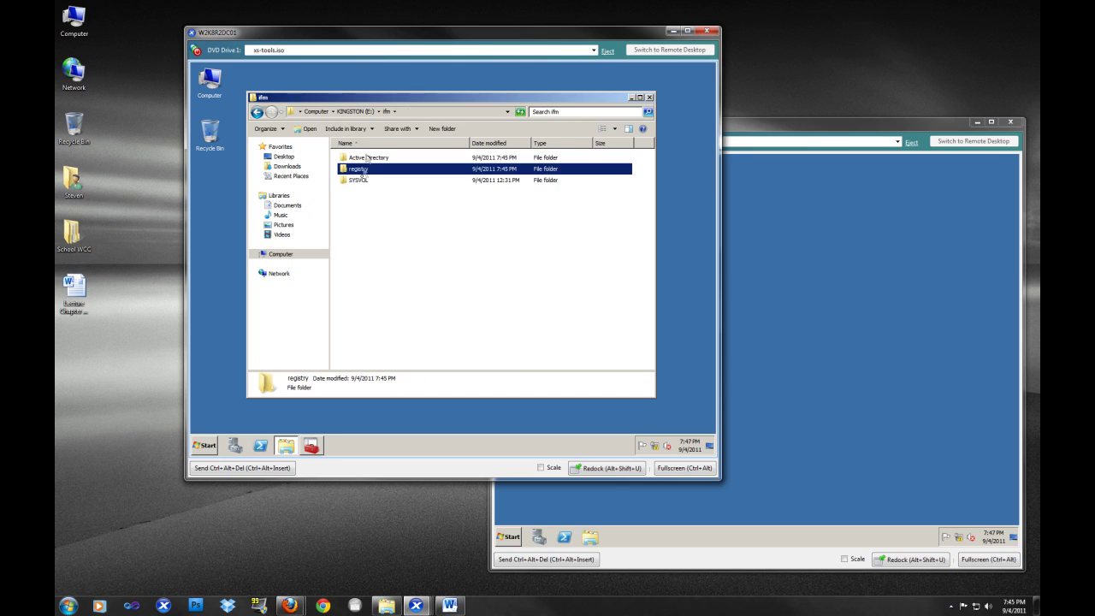
{"action": "left_click", "coordinate": [362, 180]}
{"action": "double_click", "coordinate": [362, 179]}
{"action": "double_click", "coordinate": [360, 159]}
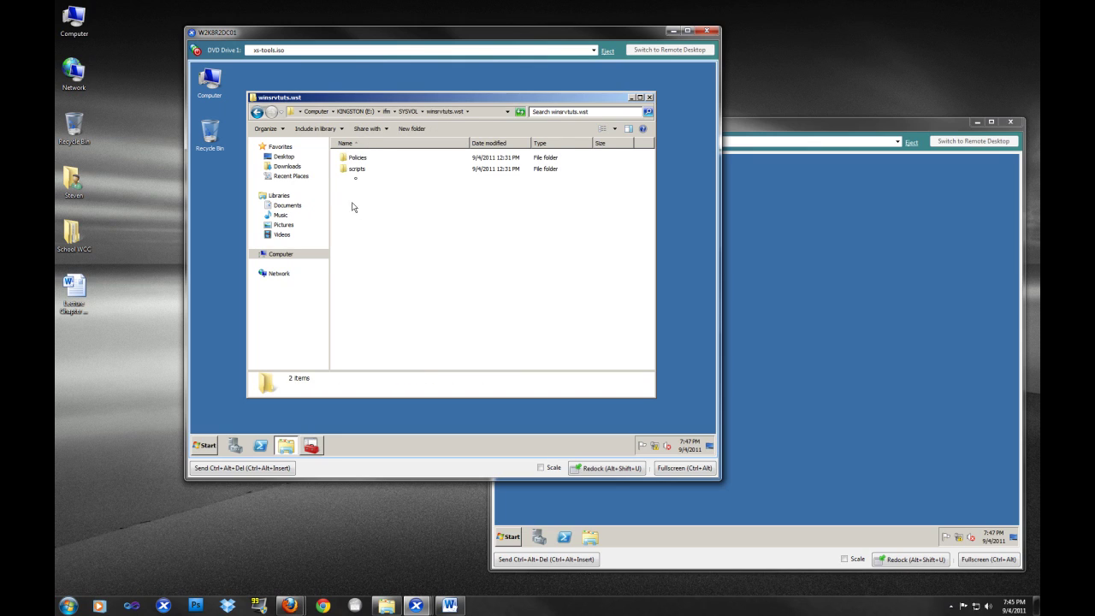
{"action": "left_click", "coordinate": [351, 160]}
{"action": "double_click", "coordinate": [351, 160]}
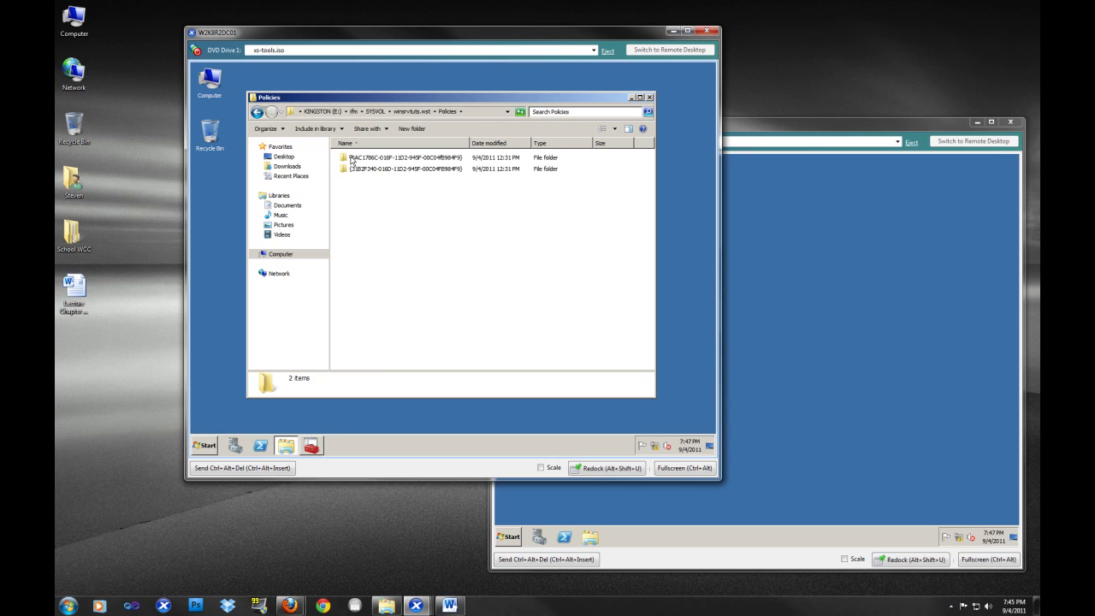
{"action": "left_click", "coordinate": [352, 160]}
{"action": "left_click", "coordinate": [363, 170]}
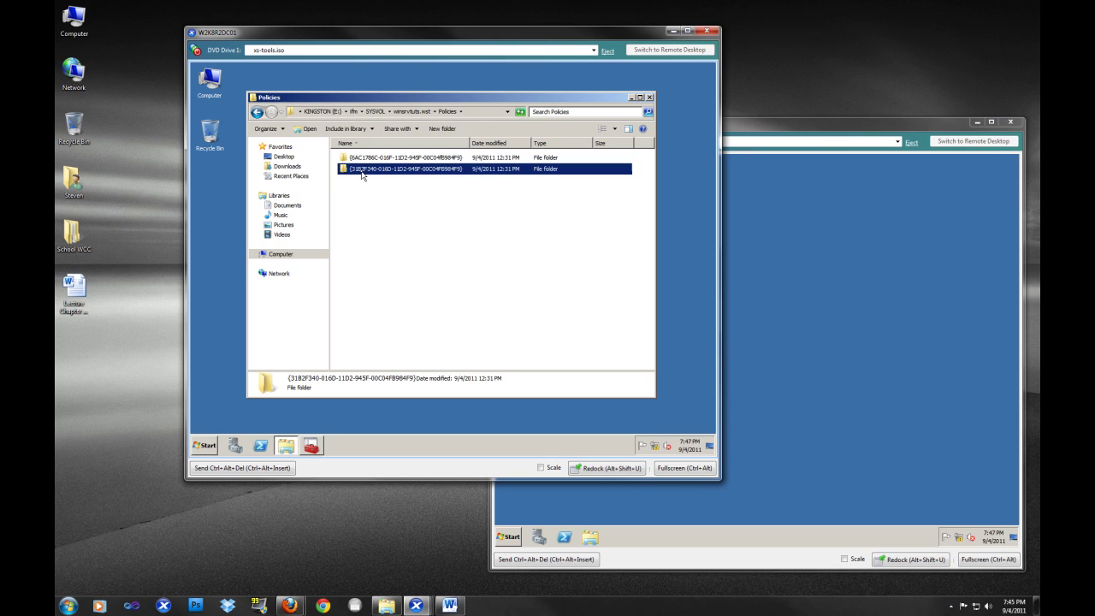
Inspect the scripts folder under winsrvtuts.wst, return to the ifm folder, and close the Explorer window
{"action": "left_click", "coordinate": [399, 113]}
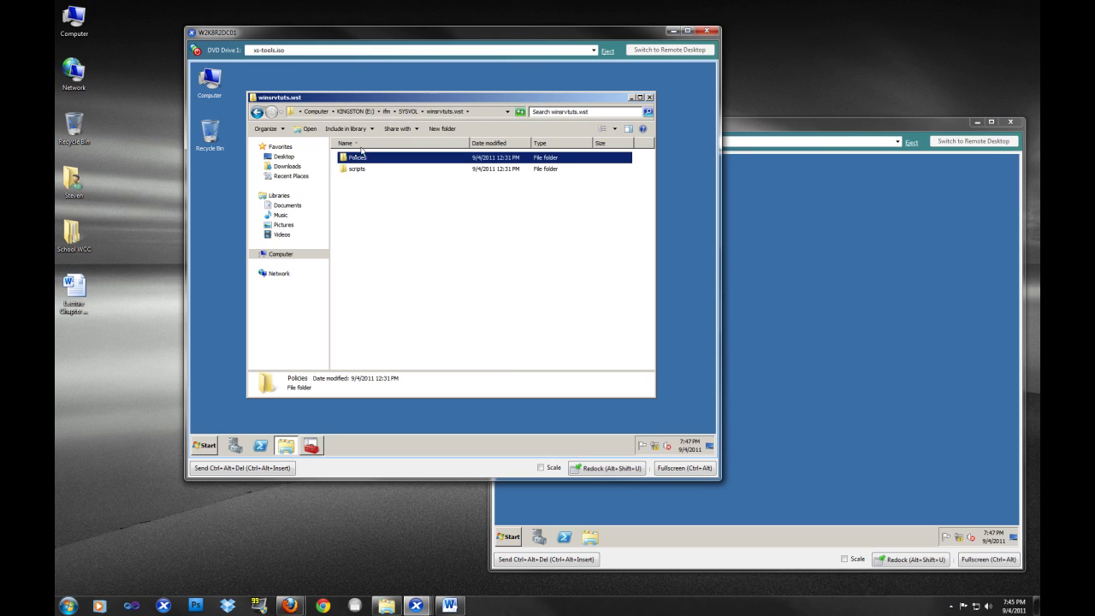
{"action": "double_click", "coordinate": [355, 171]}
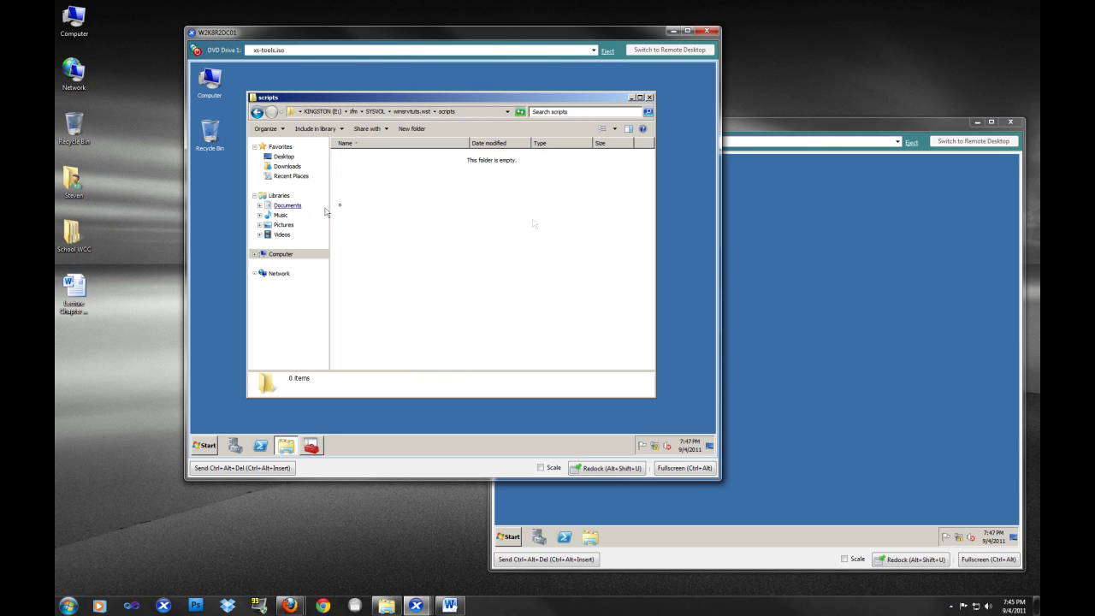
{"action": "left_click", "coordinate": [419, 112]}
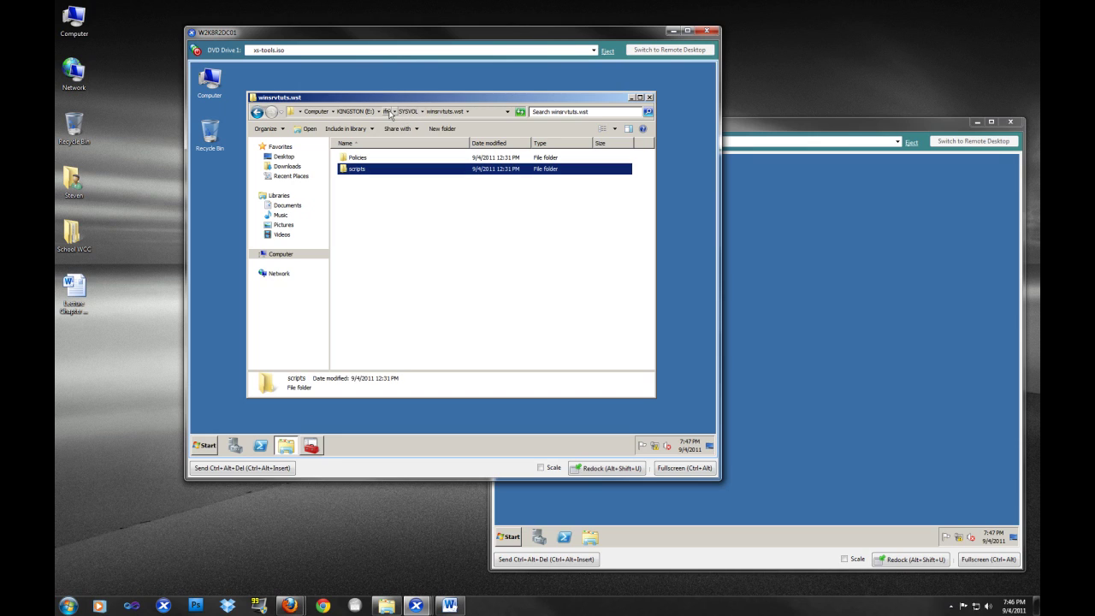
{"action": "left_click", "coordinate": [389, 112]}
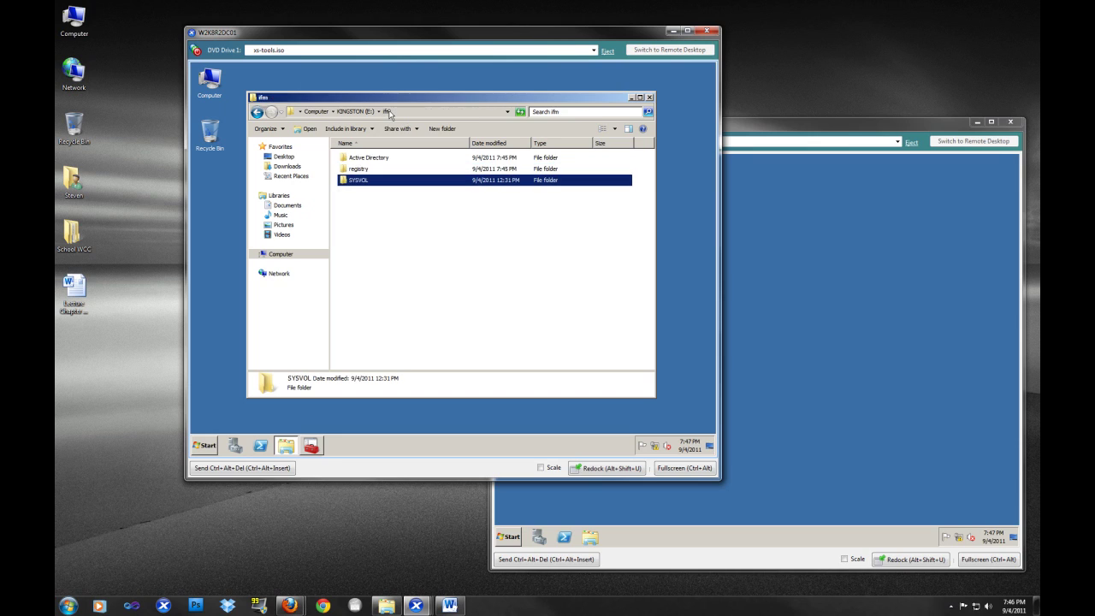
{"action": "left_click", "coordinate": [649, 96]}
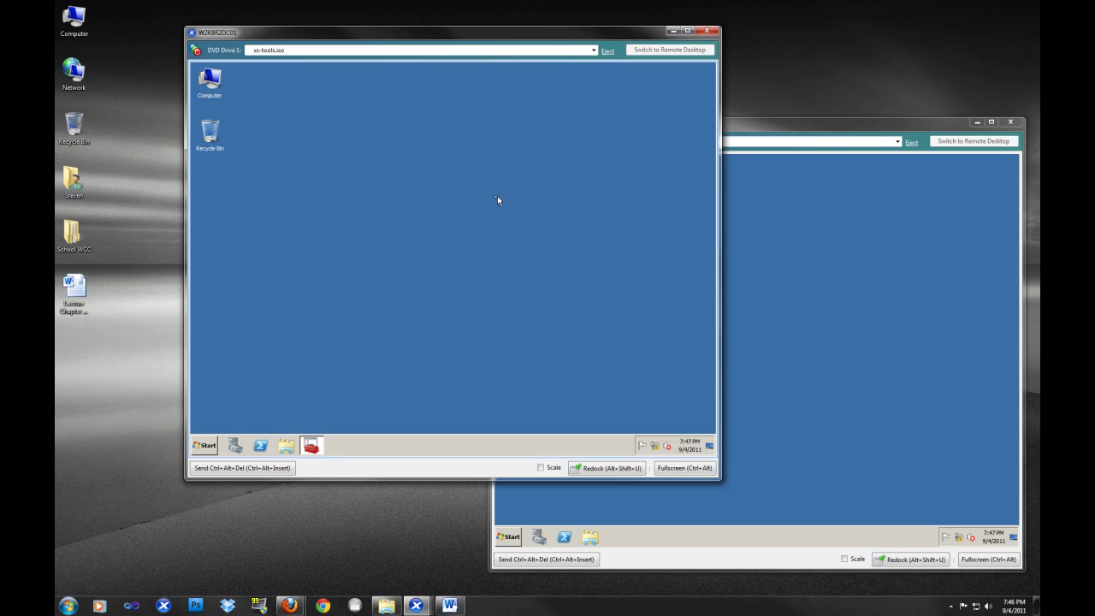
Switch to XenCenter and detach the Kingston USB virtual disk from W2K8R2DC01's storage
{"action": "mouse_move", "coordinate": [416, 605]}
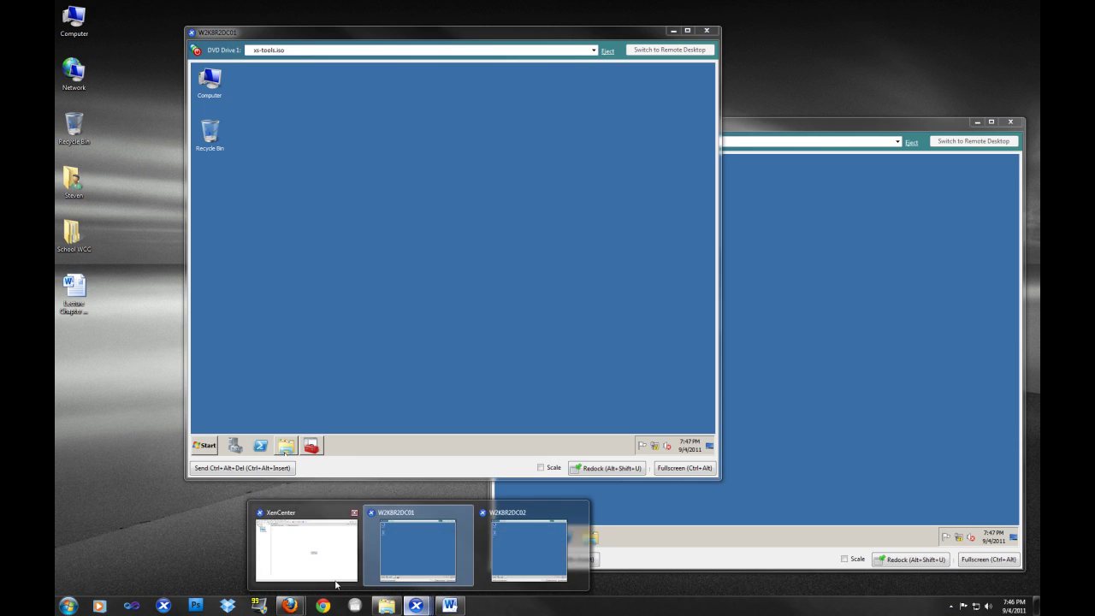
{"action": "key", "text": "alt+Tab"}
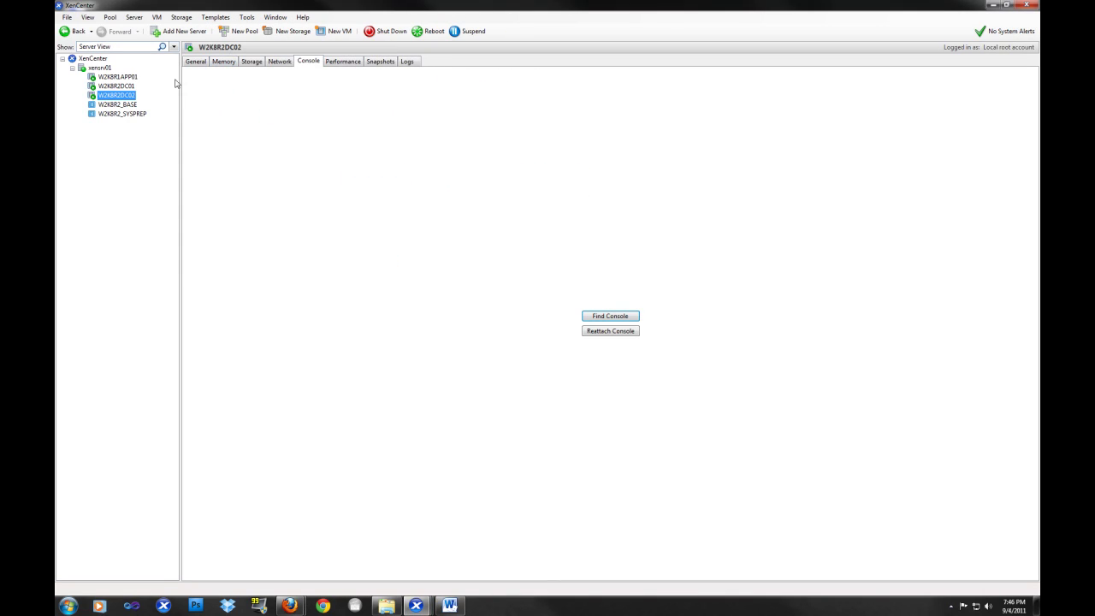
{"action": "left_click", "coordinate": [122, 87]}
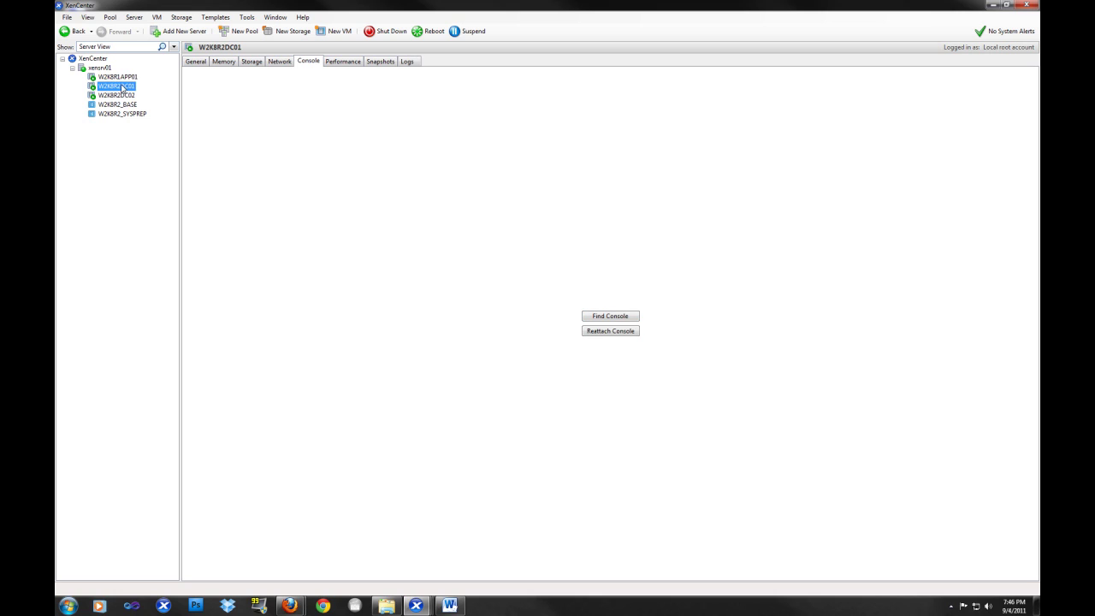
{"action": "left_click", "coordinate": [249, 63]}
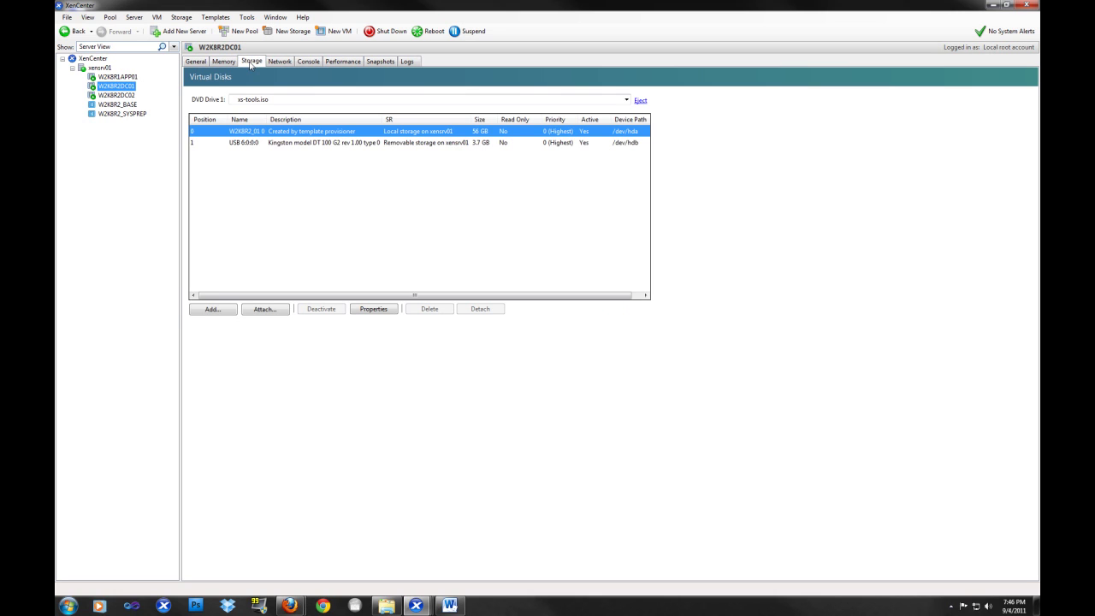
{"action": "left_click", "coordinate": [292, 144]}
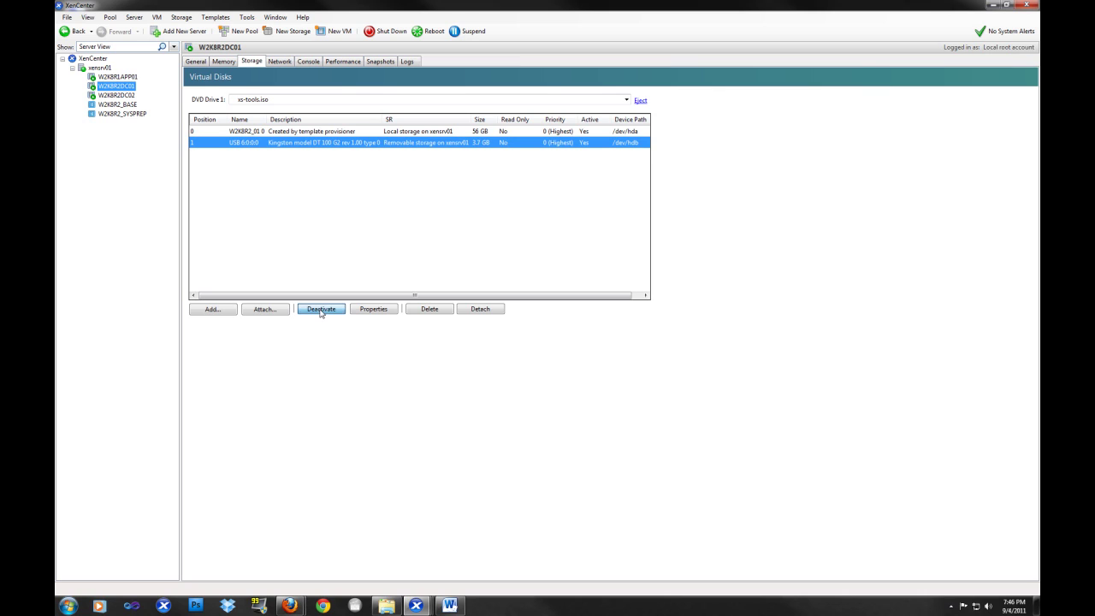
{"action": "left_click", "coordinate": [476, 313]}
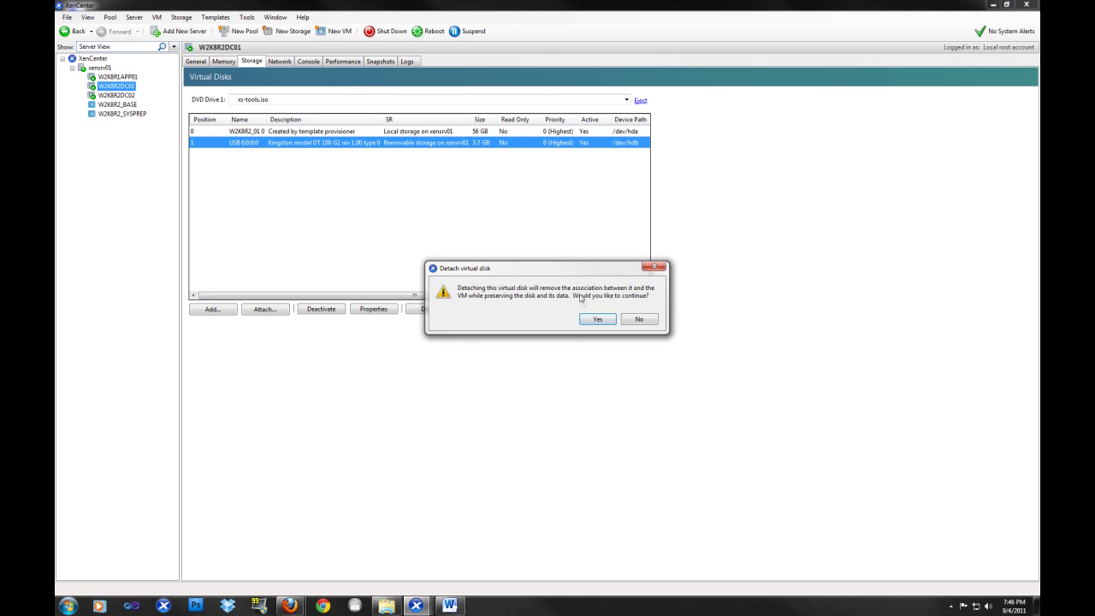
{"action": "left_click", "coordinate": [592, 320]}
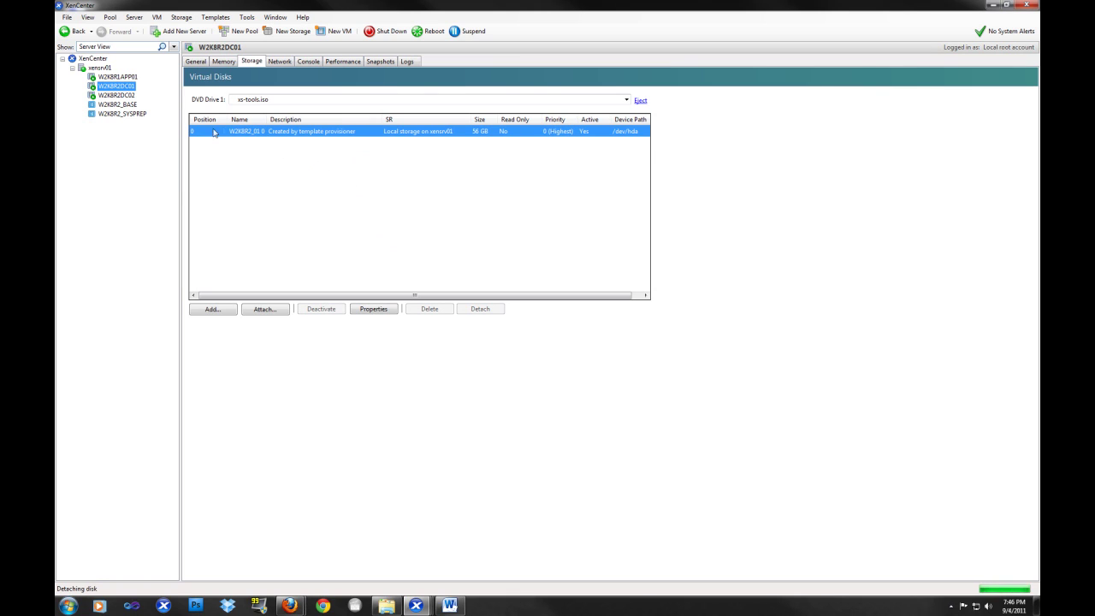
Attach the Kingston USB disk from Removable storage to the W2K8R2DC02 virtual machine
{"action": "left_click", "coordinate": [103, 95]}
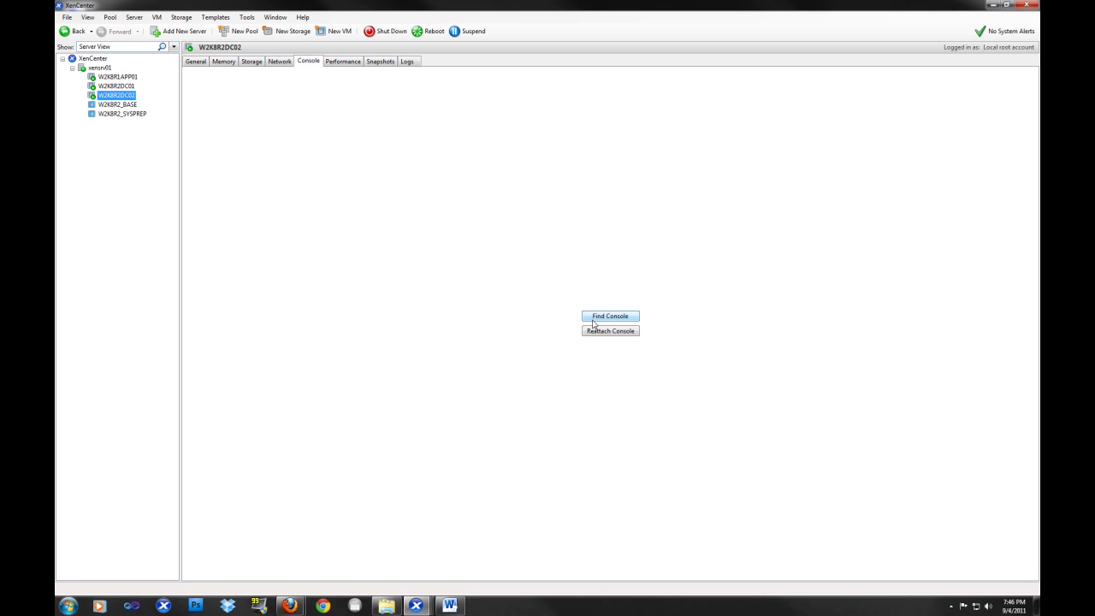
{"action": "left_click", "coordinate": [228, 65]}
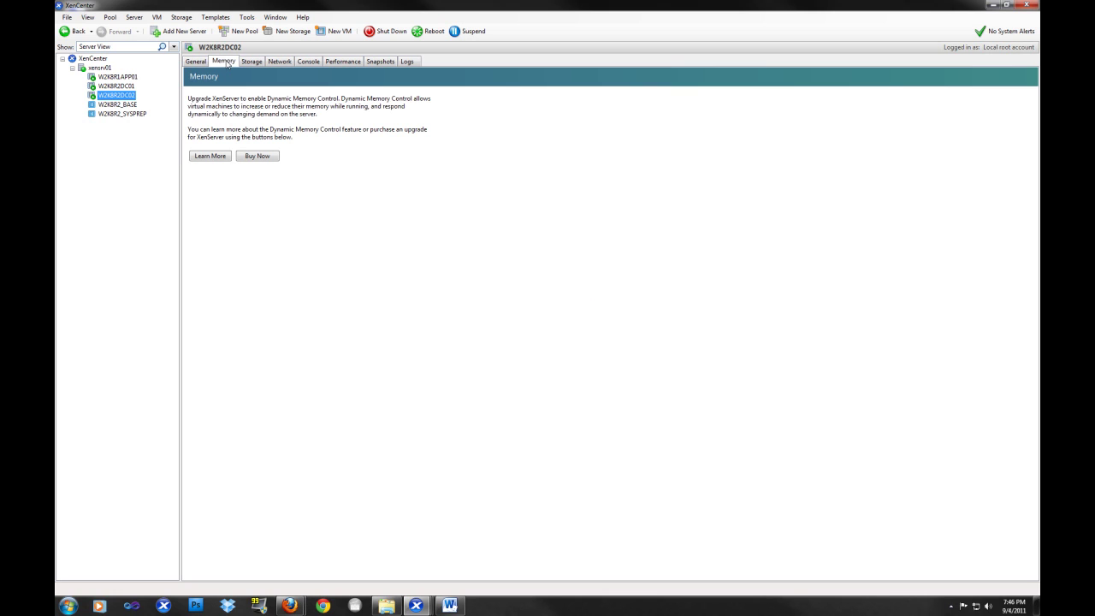
{"action": "left_click", "coordinate": [252, 64]}
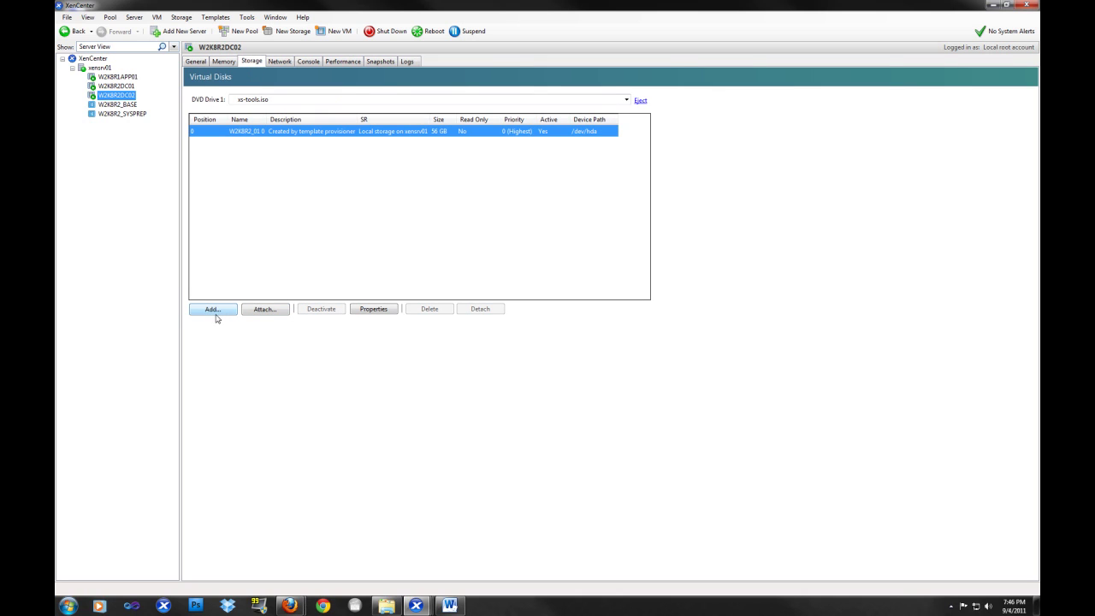
{"action": "left_click", "coordinate": [279, 311]}
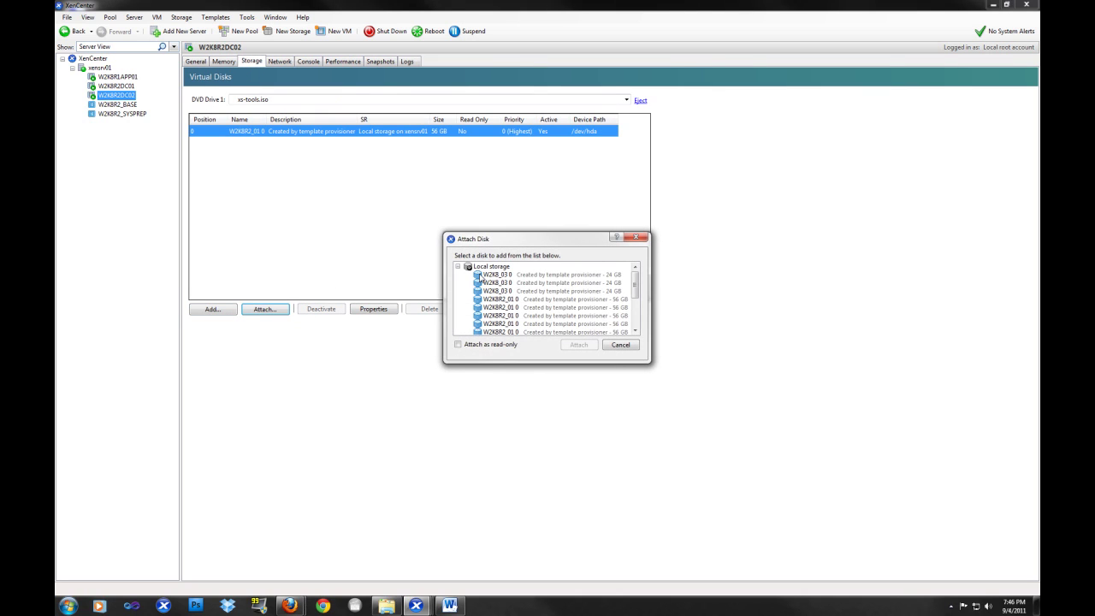
{"action": "left_click_drag", "start_coordinate": [647, 362], "coordinate": [830, 562]}
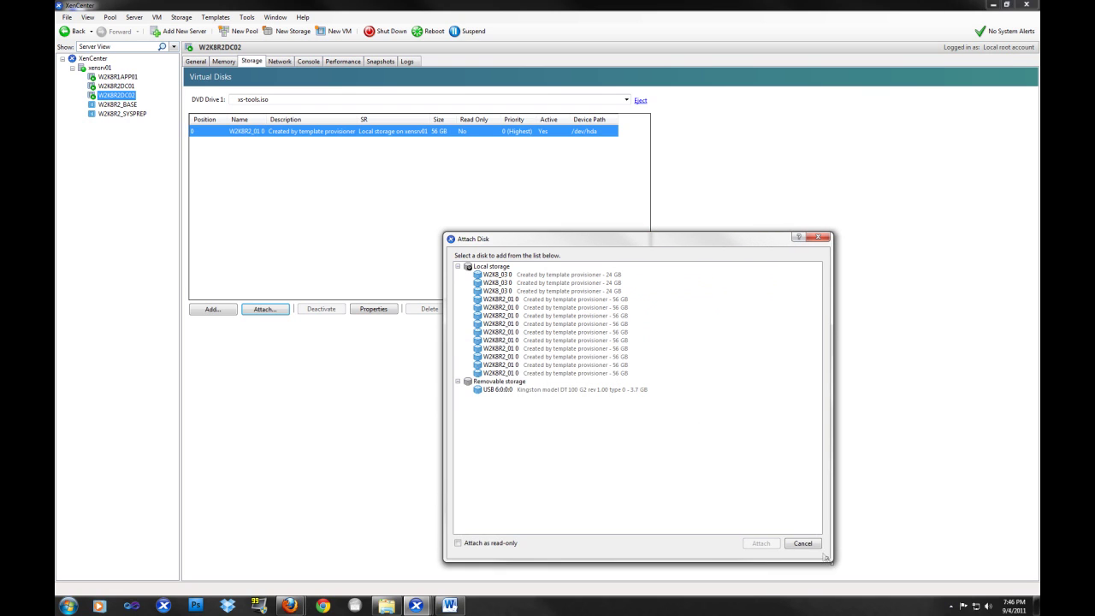
{"action": "left_click", "coordinate": [500, 389]}
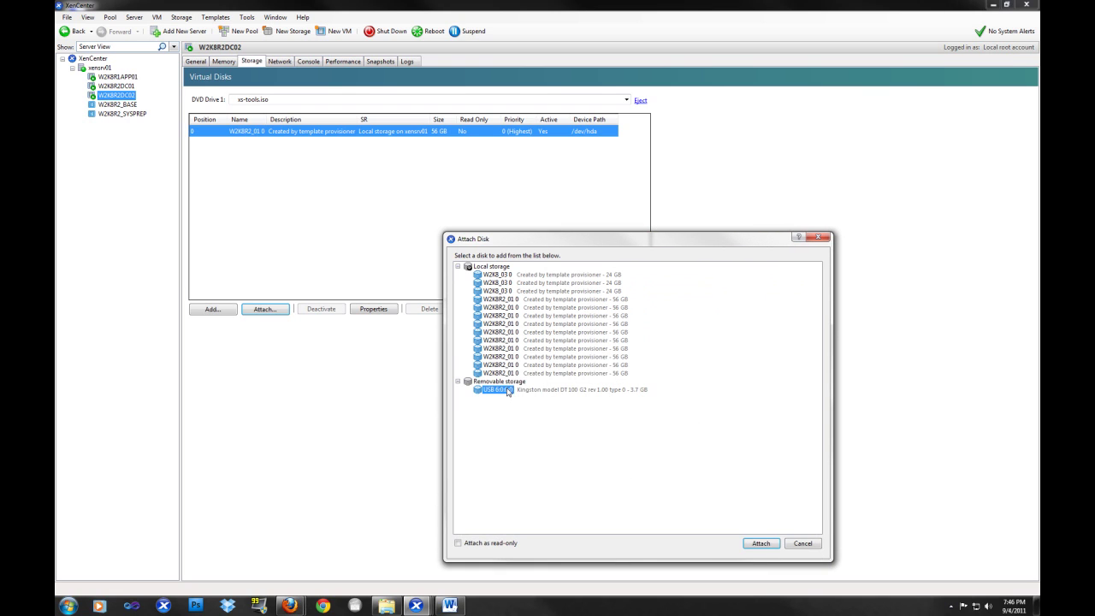
{"action": "left_click", "coordinate": [764, 546]}
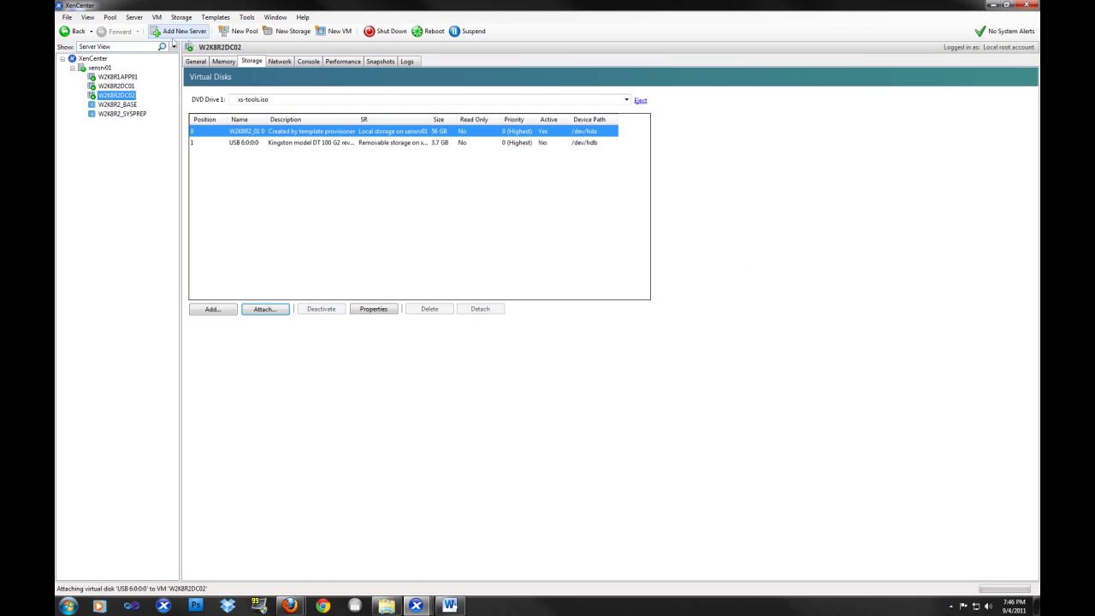
{"action": "left_click", "coordinate": [281, 143]}
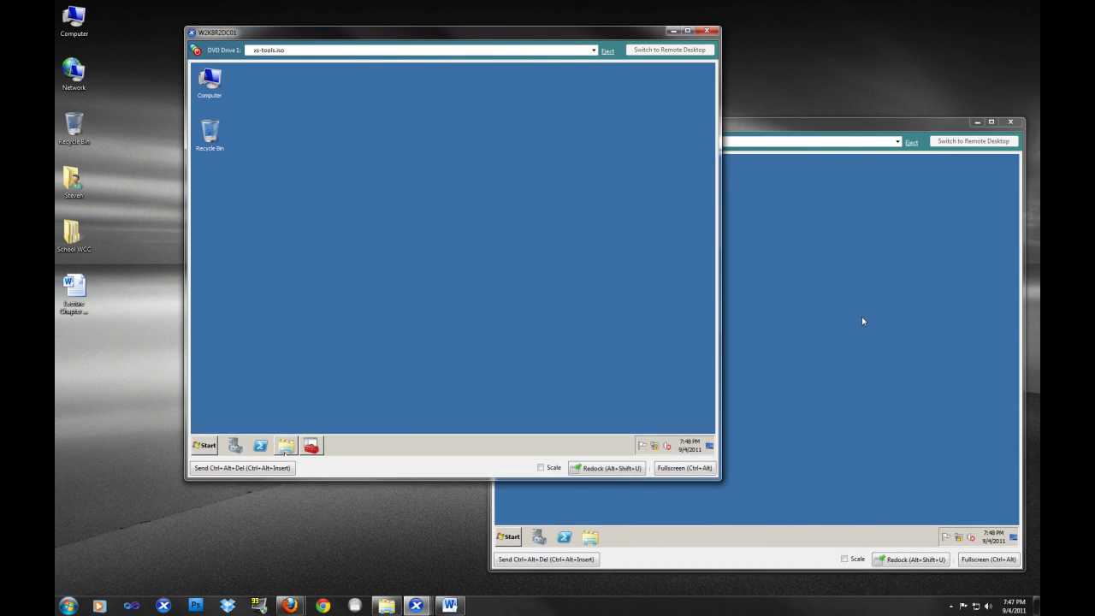
Bring the W2K8R2DC02 console forward, check for the KINGSTON (E:) drive in Computer, and close the window
{"action": "left_click", "coordinate": [861, 316]}
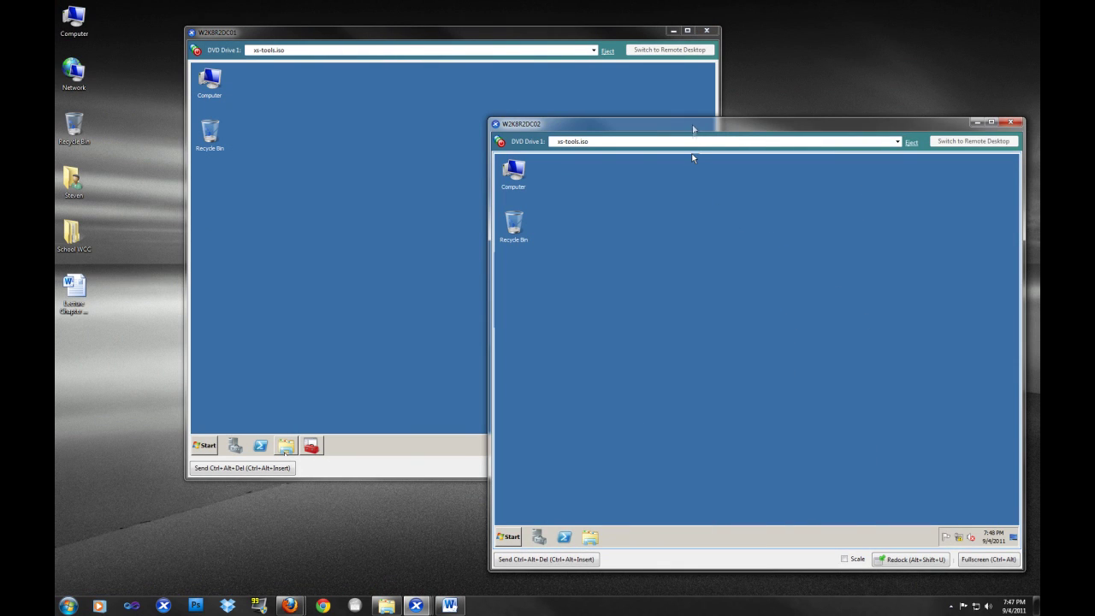
{"action": "left_click_drag", "start_coordinate": [694, 154], "coordinate": [608, 126]}
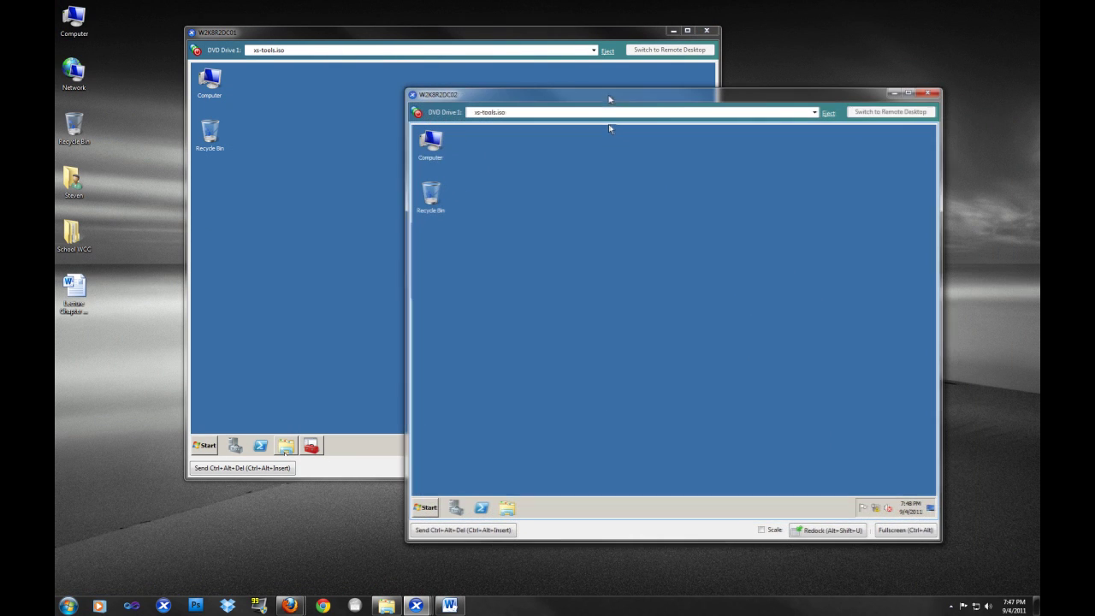
{"action": "double_click", "coordinate": [438, 137]}
{"action": "left_click", "coordinate": [732, 245]}
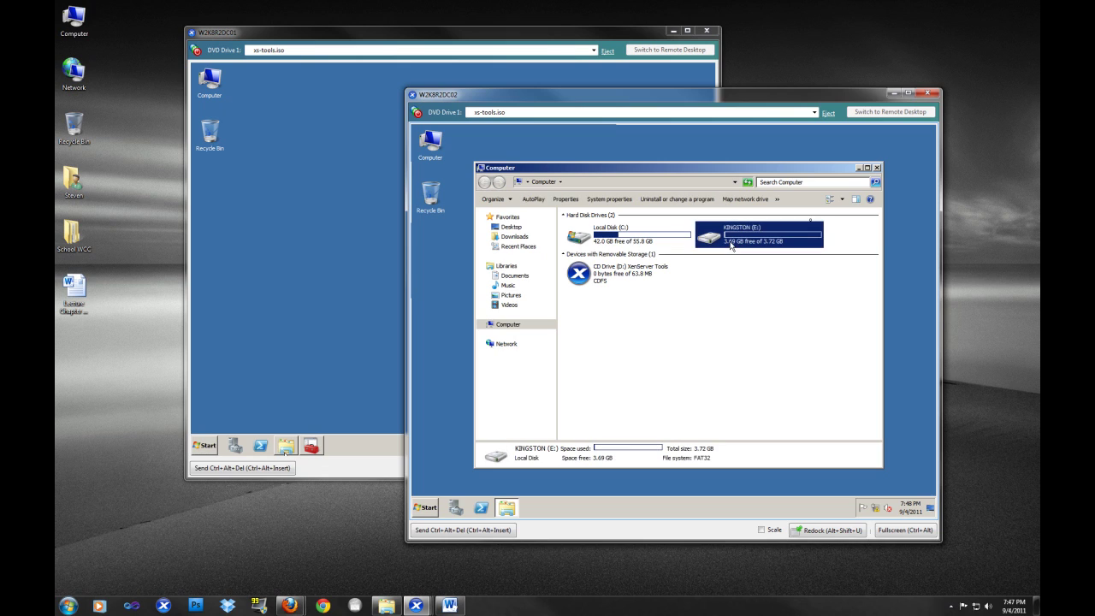
{"action": "left_click", "coordinate": [877, 168]}
Run dcpromo on W2K8R2DC02 and start the Active Directory Domain Services installation in advanced mode, passing the compatibility notice
{"action": "left_click", "coordinate": [425, 508]}
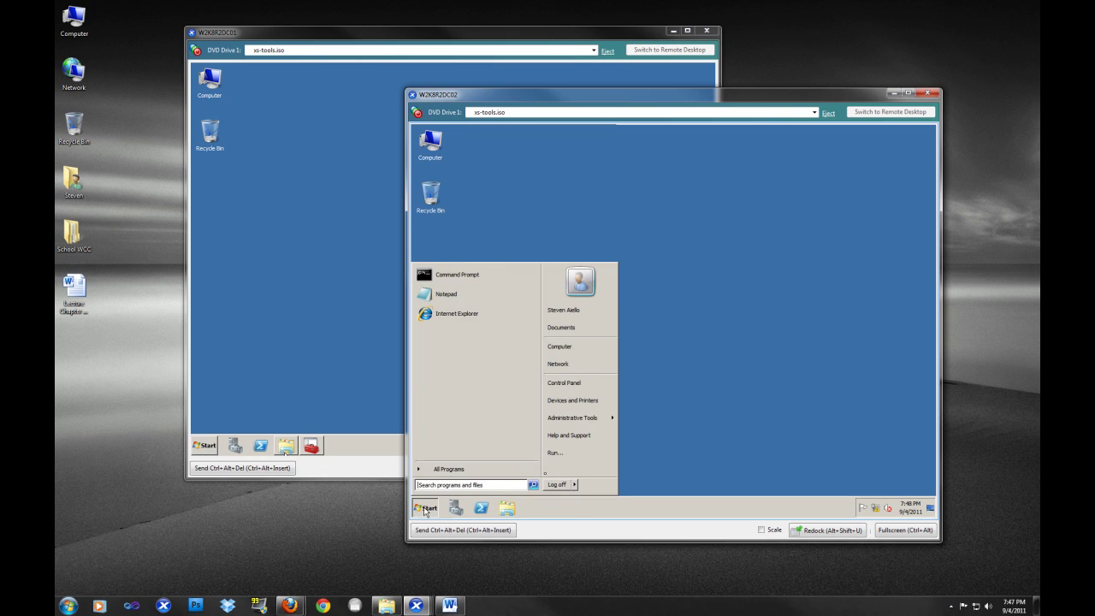
{"action": "left_click", "coordinate": [558, 454]}
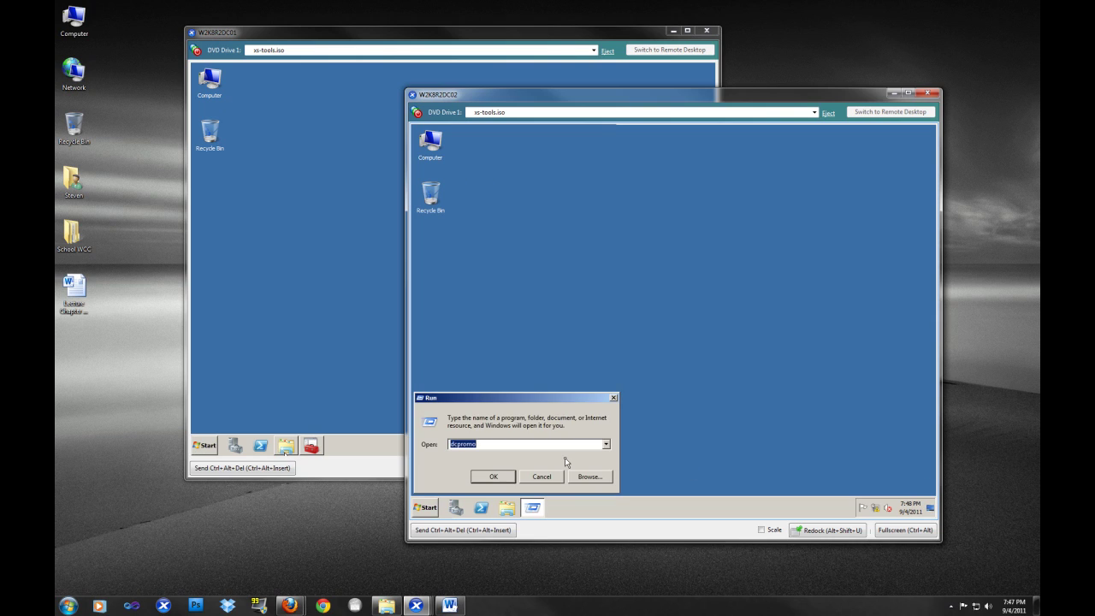
{"action": "key", "text": "Return"}
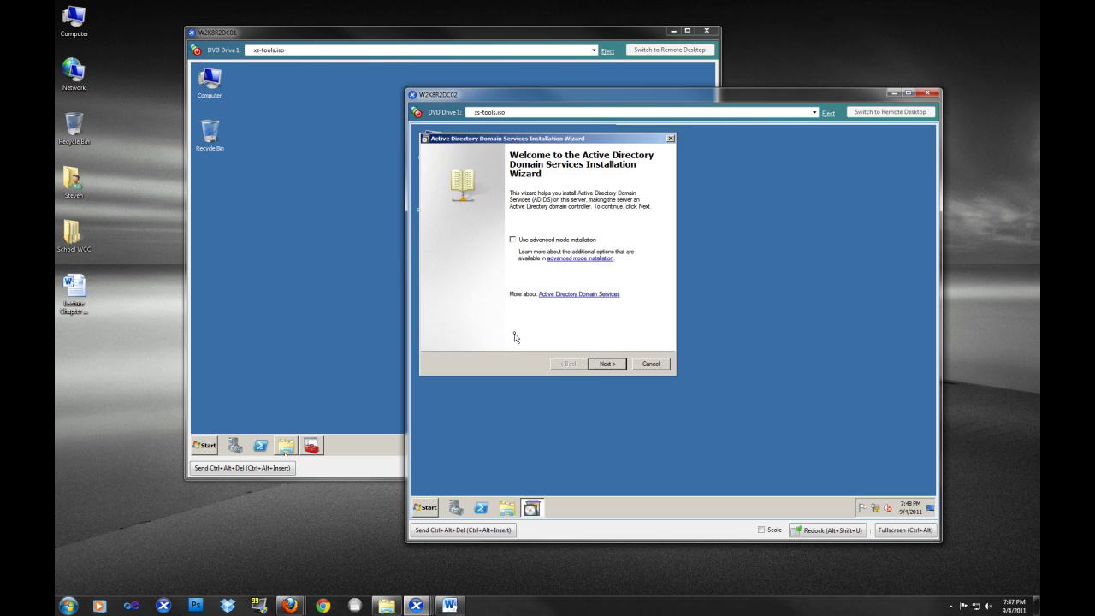
{"action": "left_click", "coordinate": [512, 240]}
{"action": "left_click", "coordinate": [606, 364]}
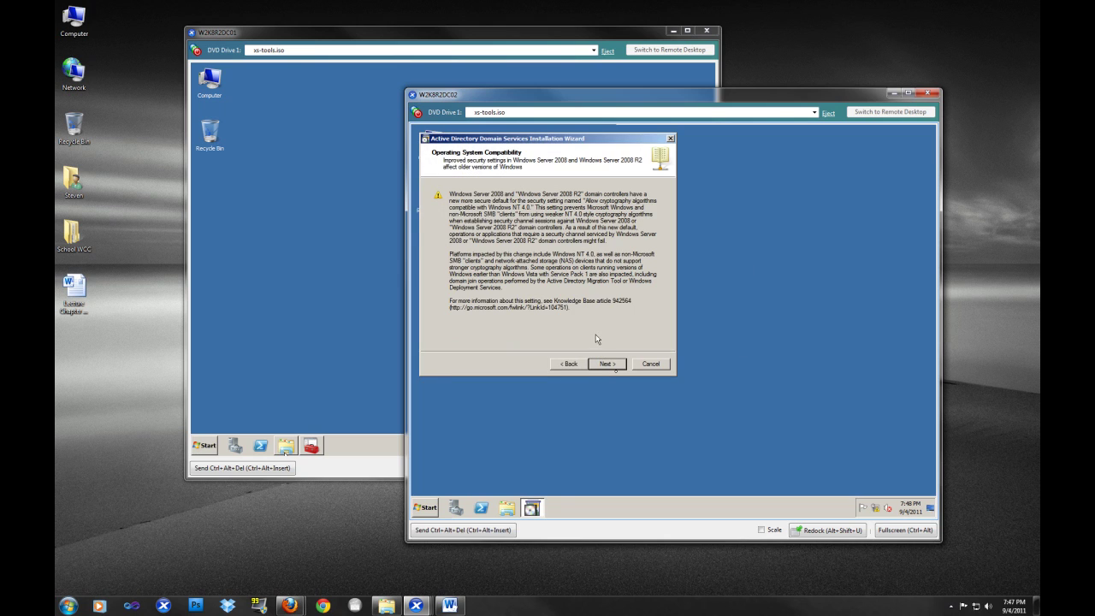
{"action": "left_click", "coordinate": [615, 368]}
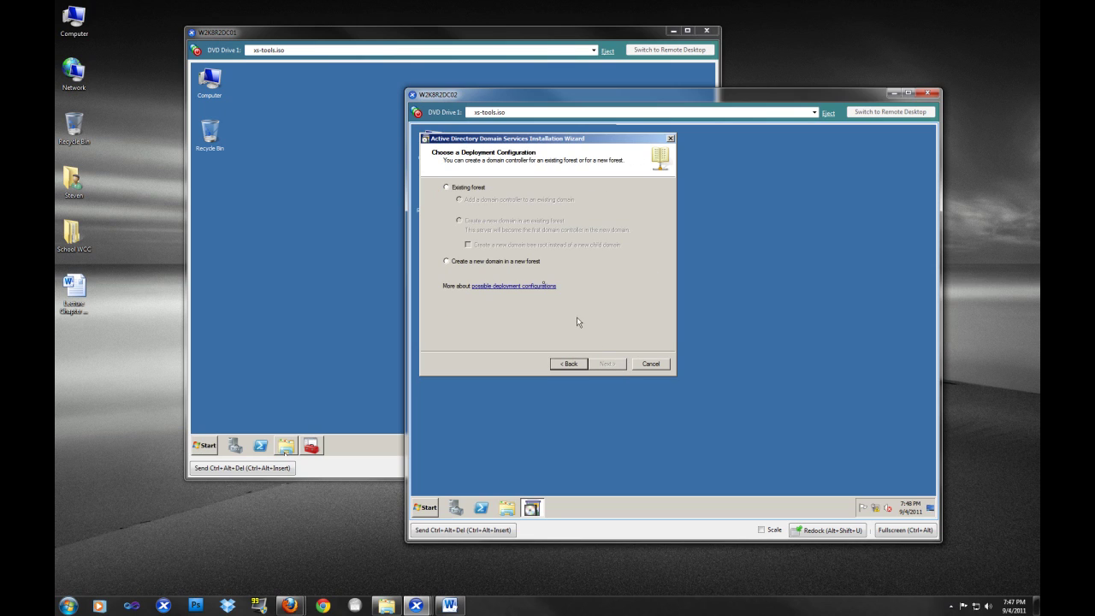
Choose to add a domain controller to the existing winsrvtuts.wst domain with the current credentials, in Default-First-Site-Name
{"action": "left_click", "coordinate": [447, 188]}
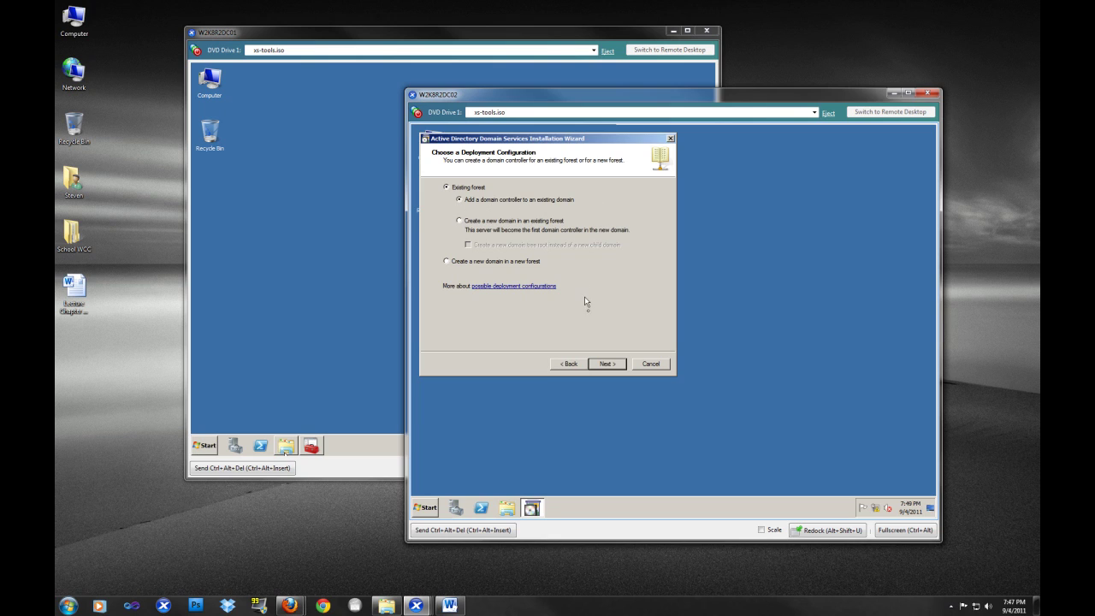
{"action": "left_click", "coordinate": [608, 364]}
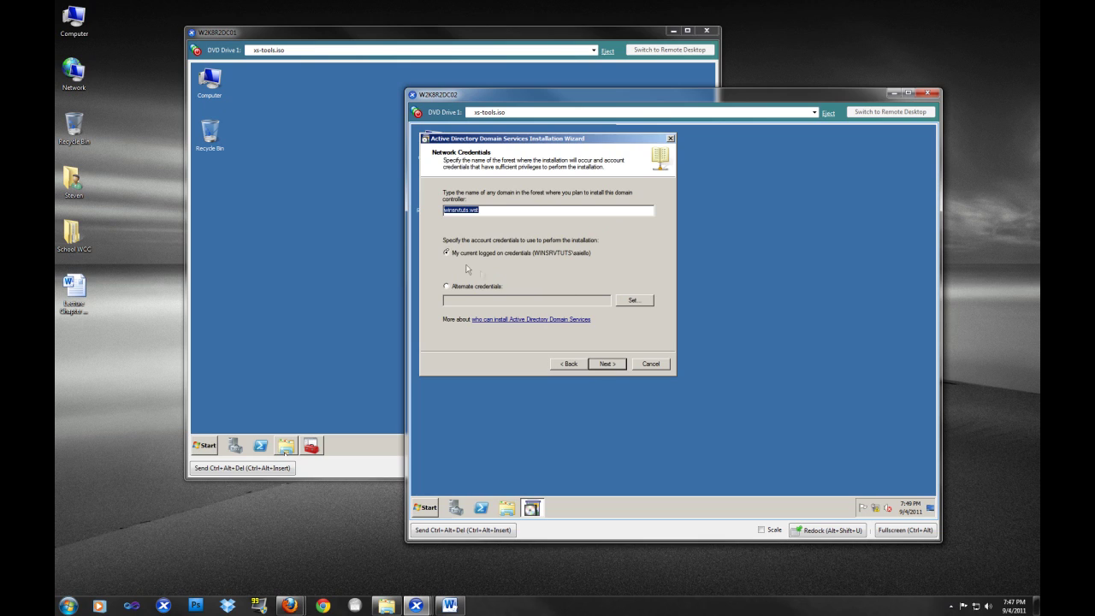
{"action": "left_click", "coordinate": [610, 368]}
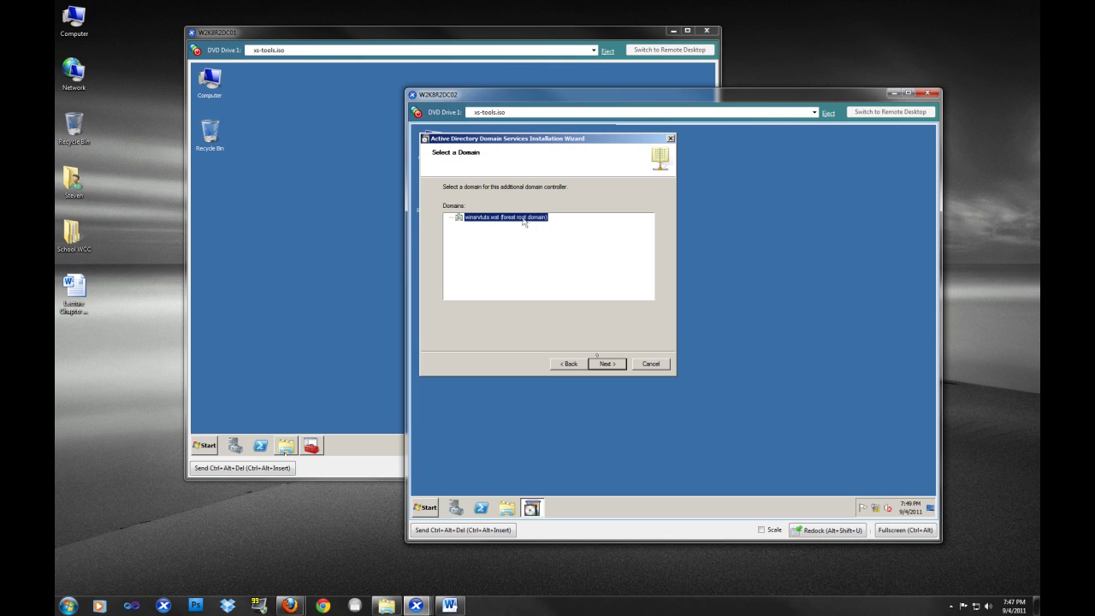
{"action": "left_click", "coordinate": [605, 364]}
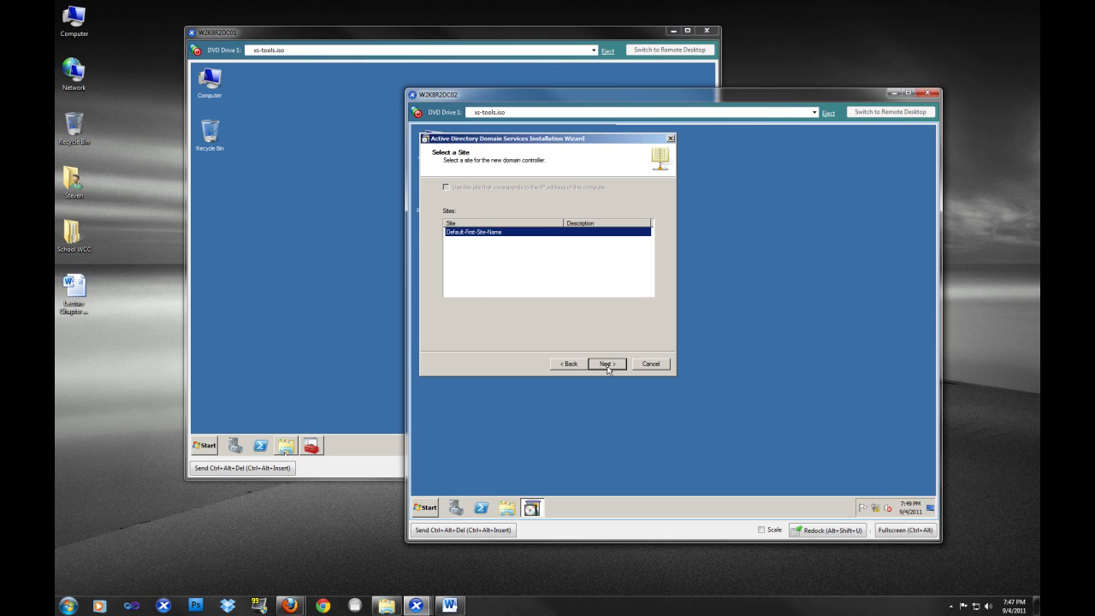
{"action": "left_click", "coordinate": [608, 366]}
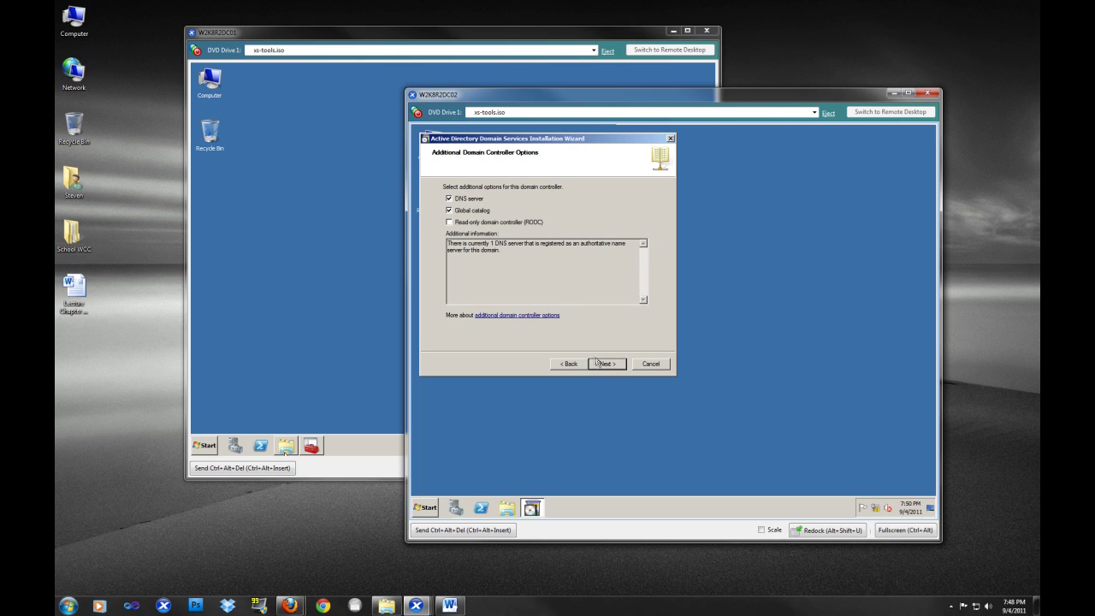
Keep the DNS server and Global catalog options, continue without a DNS delegation, and choose to replicate data from media
{"action": "left_click", "coordinate": [601, 366]}
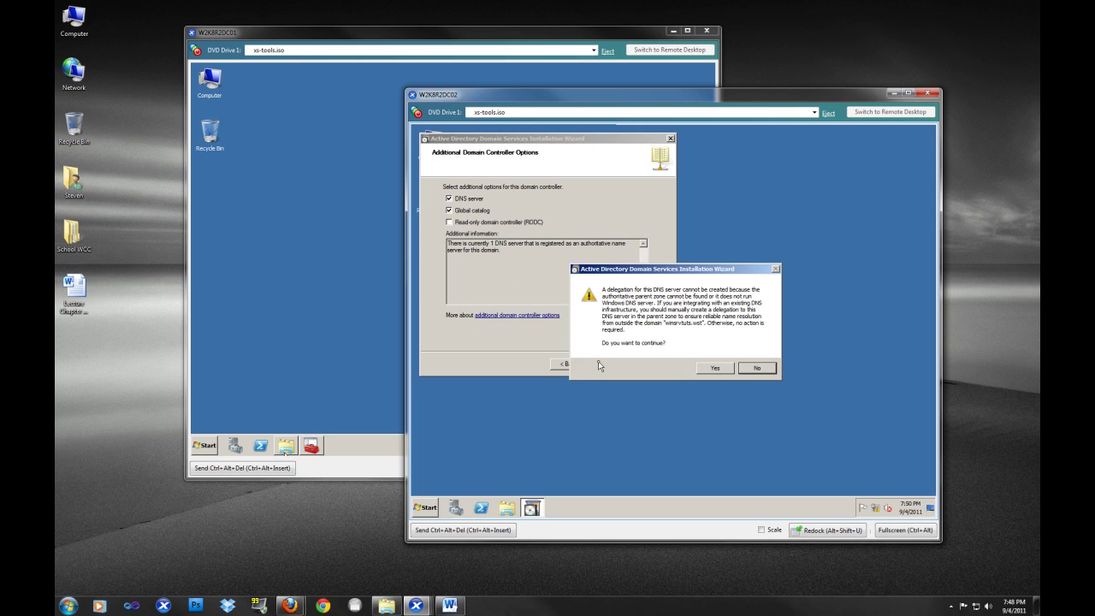
{"action": "left_click", "coordinate": [724, 369]}
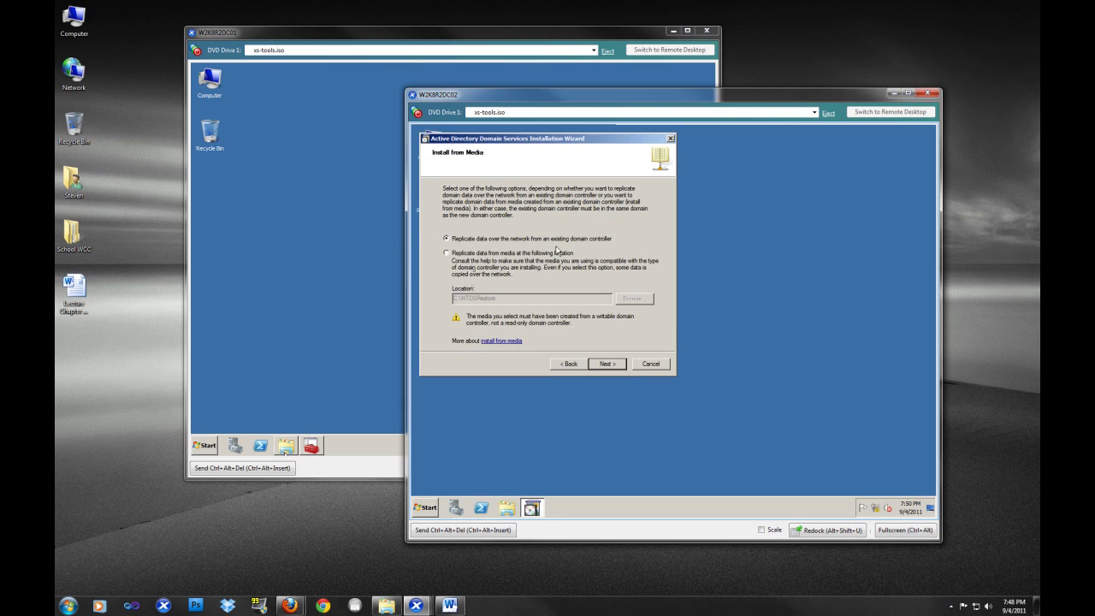
{"action": "left_click", "coordinate": [446, 253]}
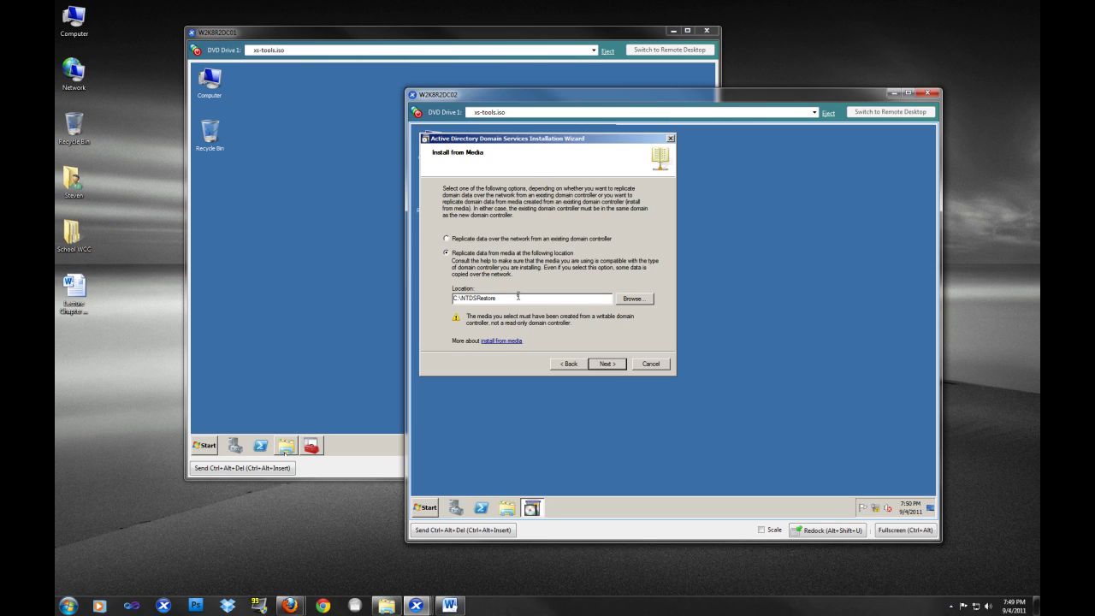
On W2K8R2DC01, open Active Directory Users and Computers, bring up the Find dialog for winsrvtuts.wst, and close it
{"action": "left_click", "coordinate": [275, 289]}
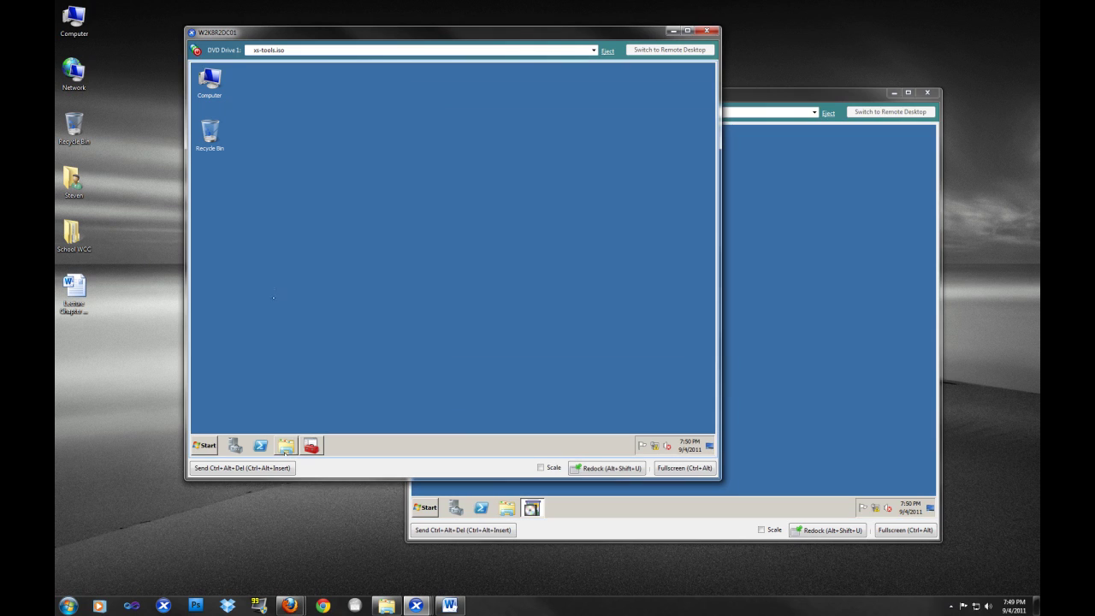
{"action": "left_click", "coordinate": [314, 447]}
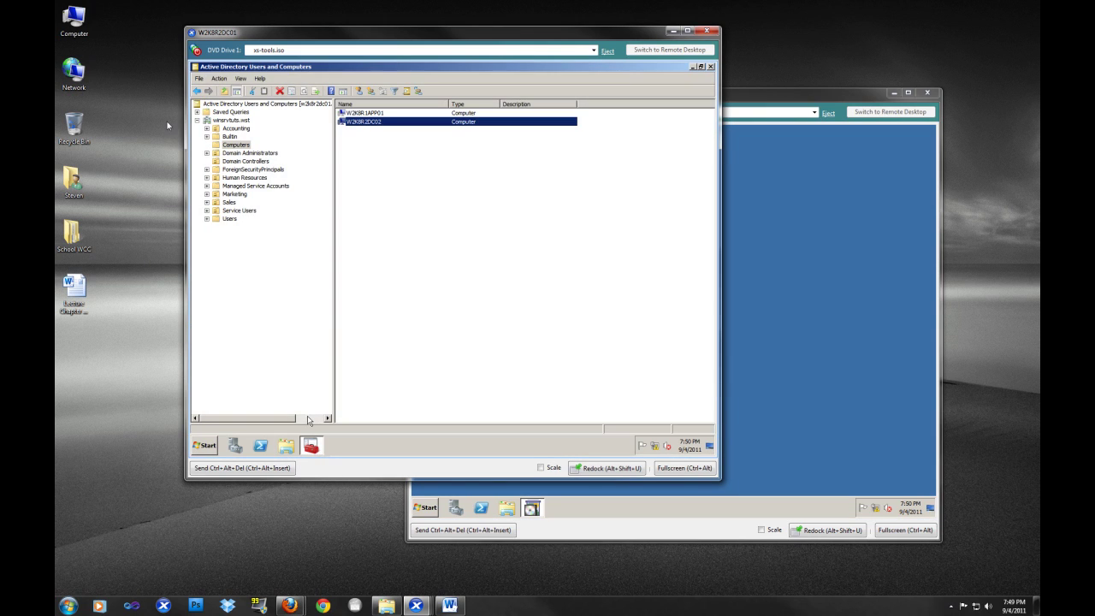
{"action": "left_click", "coordinate": [229, 121]}
{"action": "right_click", "coordinate": [229, 121]}
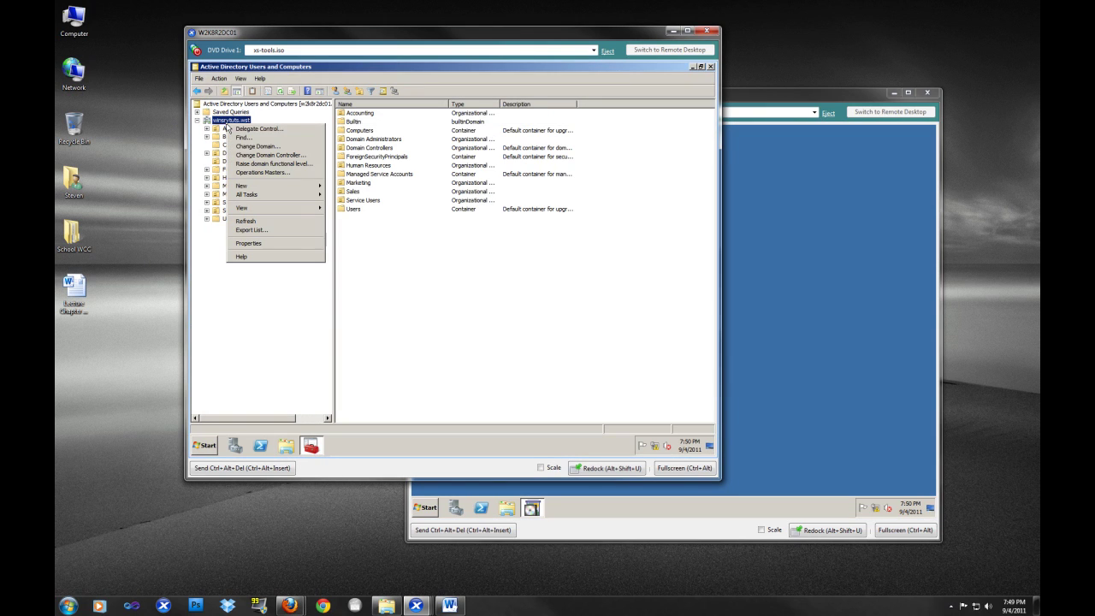
{"action": "left_click", "coordinate": [248, 138]}
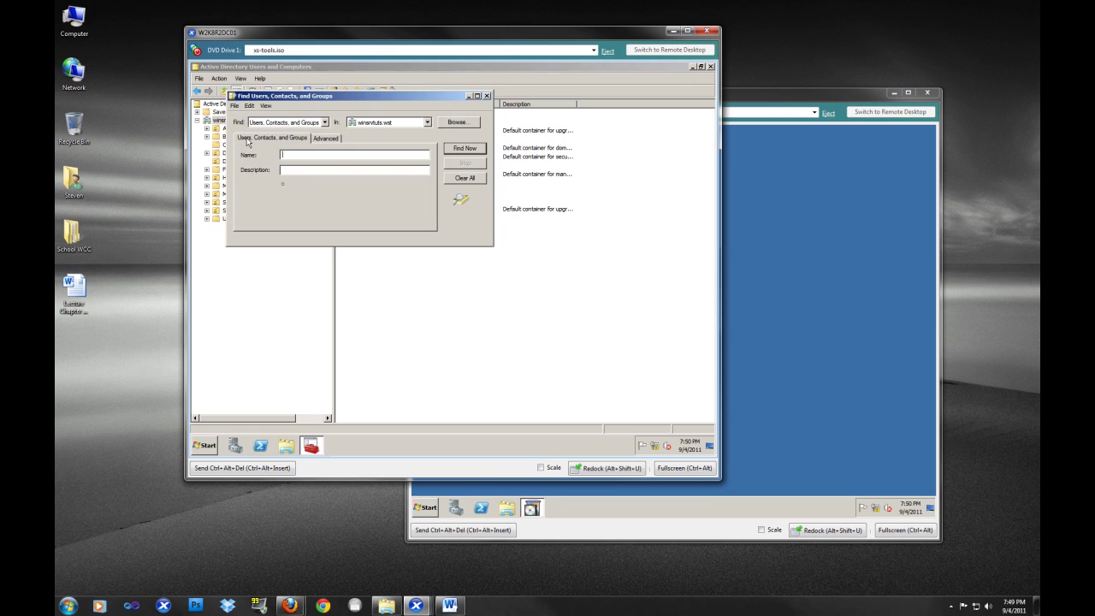
{"action": "left_click", "coordinate": [487, 95]}
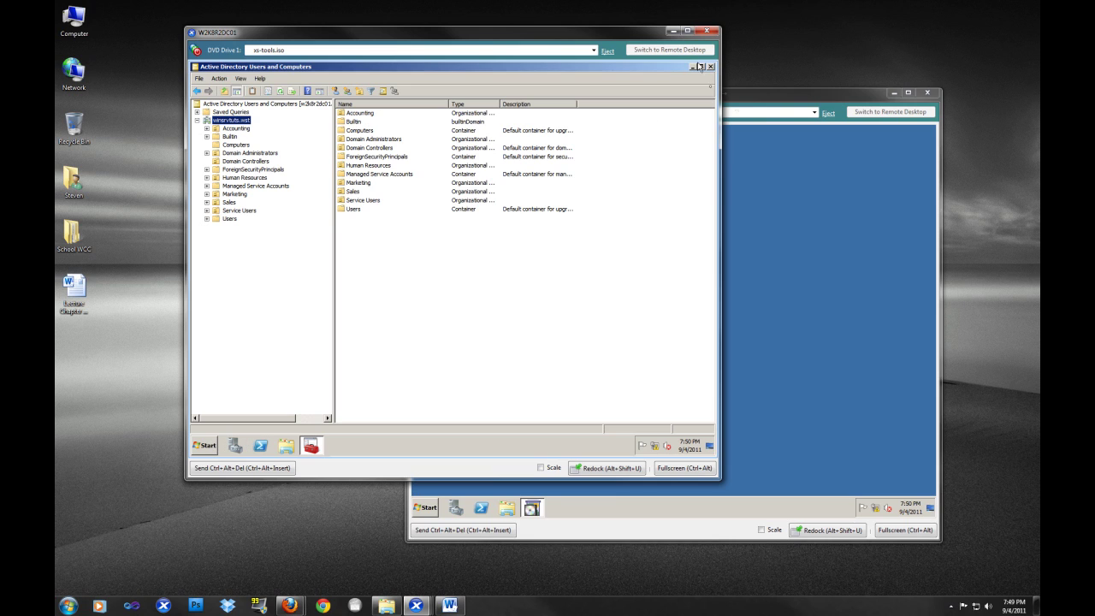
Back on W2K8R2DC02, set the install media location to the ifm folder on the KINGSTON (E:) drive
{"action": "left_click", "coordinate": [769, 143]}
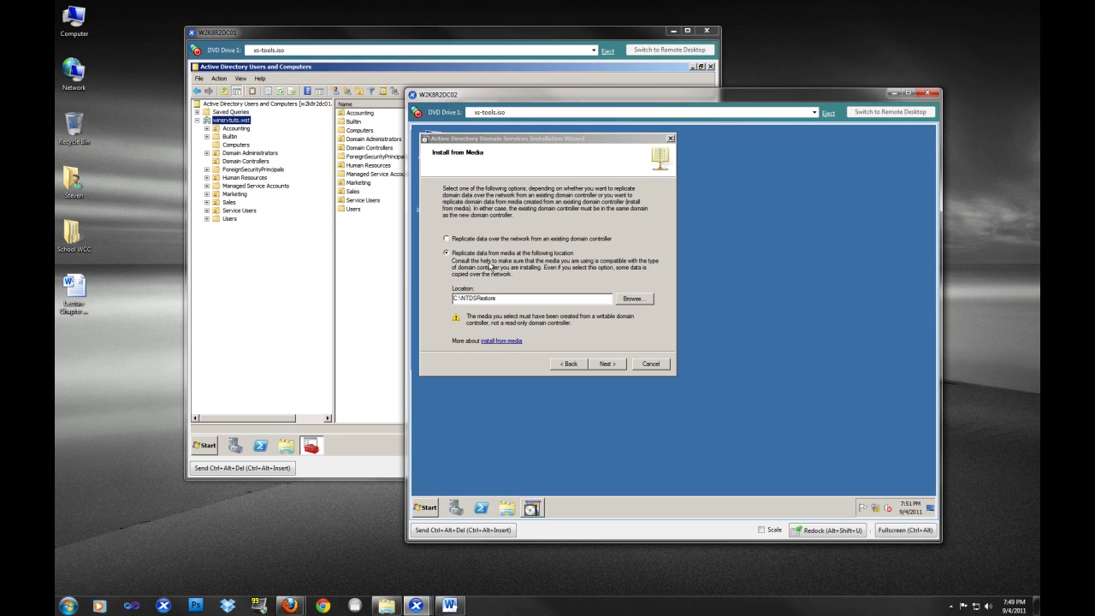
{"action": "left_click", "coordinate": [641, 301]}
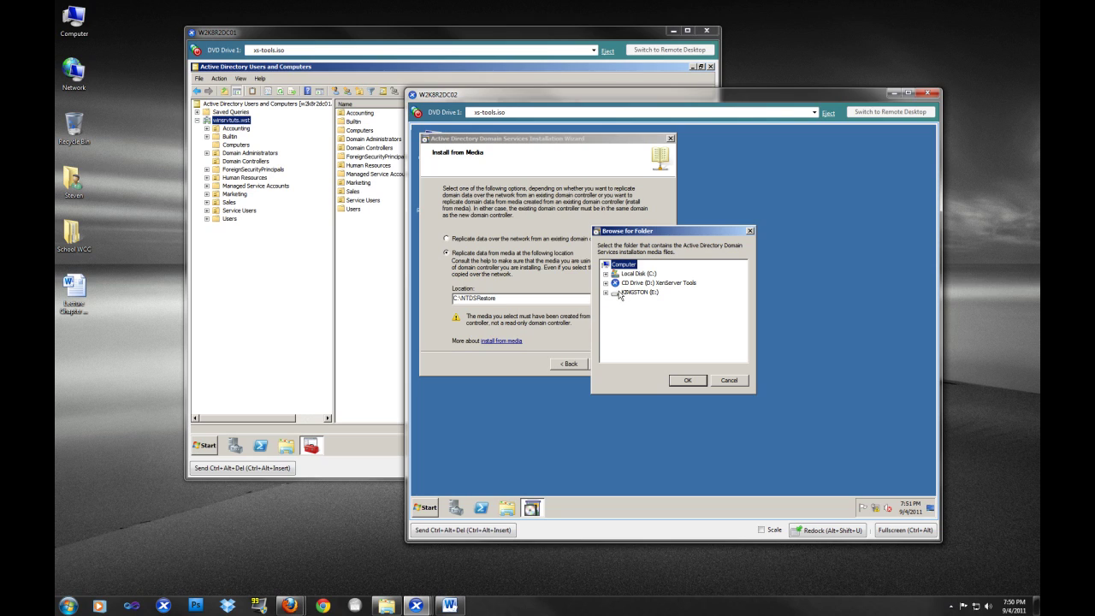
{"action": "left_click", "coordinate": [630, 294]}
{"action": "double_click", "coordinate": [630, 295]}
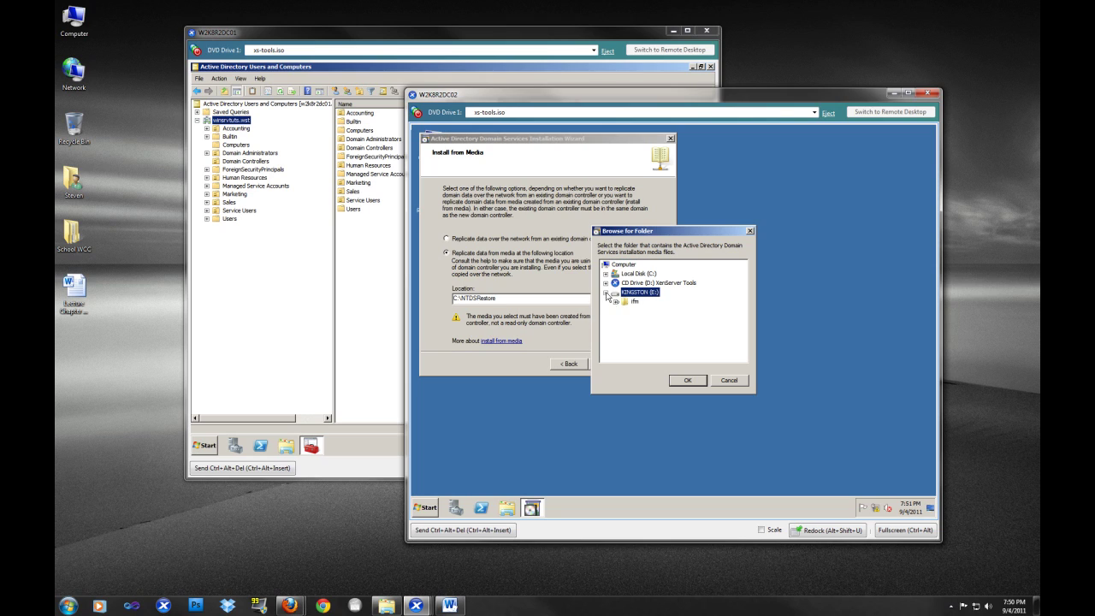
{"action": "left_click", "coordinate": [633, 302]}
{"action": "left_click", "coordinate": [688, 381]}
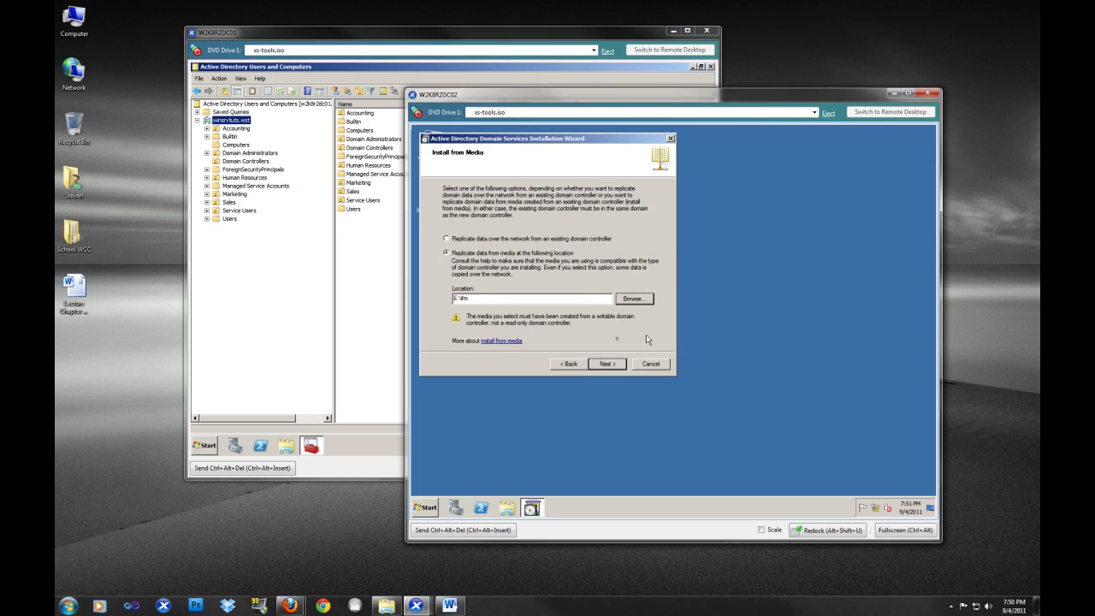
{"action": "left_click", "coordinate": [608, 363]}
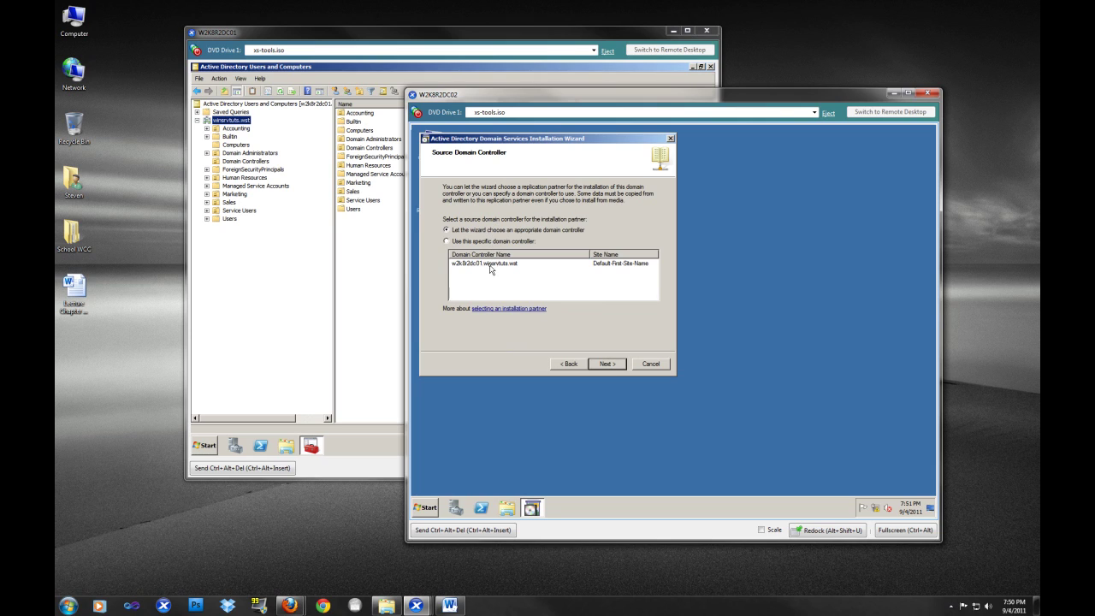
Select w2k8r2dc01.winsrvtuts.wst as the source domain controller and accept the default database, log files and SYSVOL folders
{"action": "left_click", "coordinate": [490, 265]}
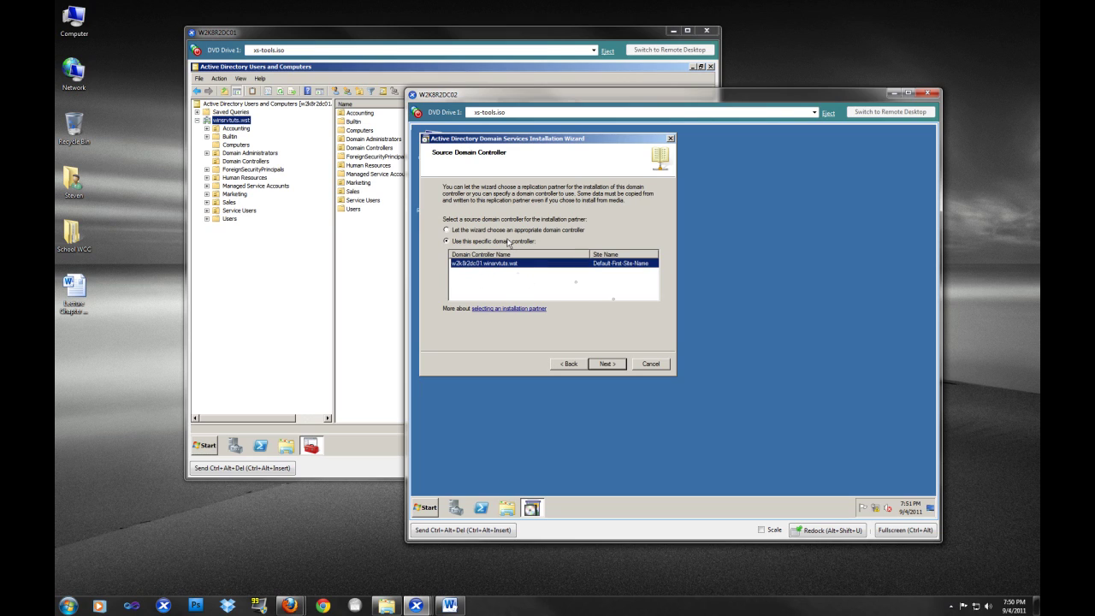
{"action": "left_click", "coordinate": [604, 367]}
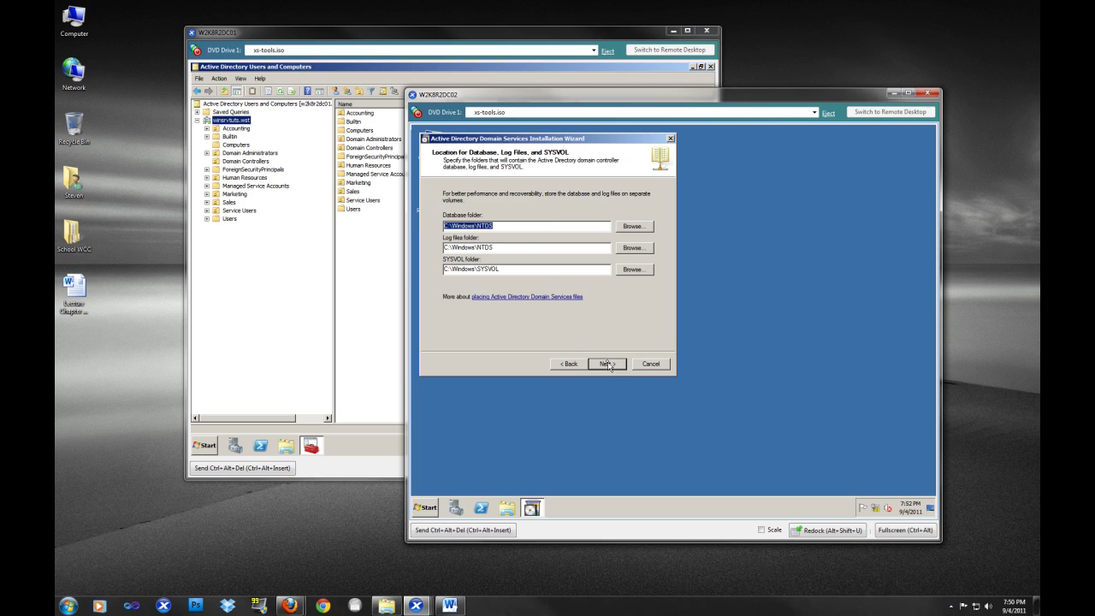
{"action": "left_click", "coordinate": [606, 365]}
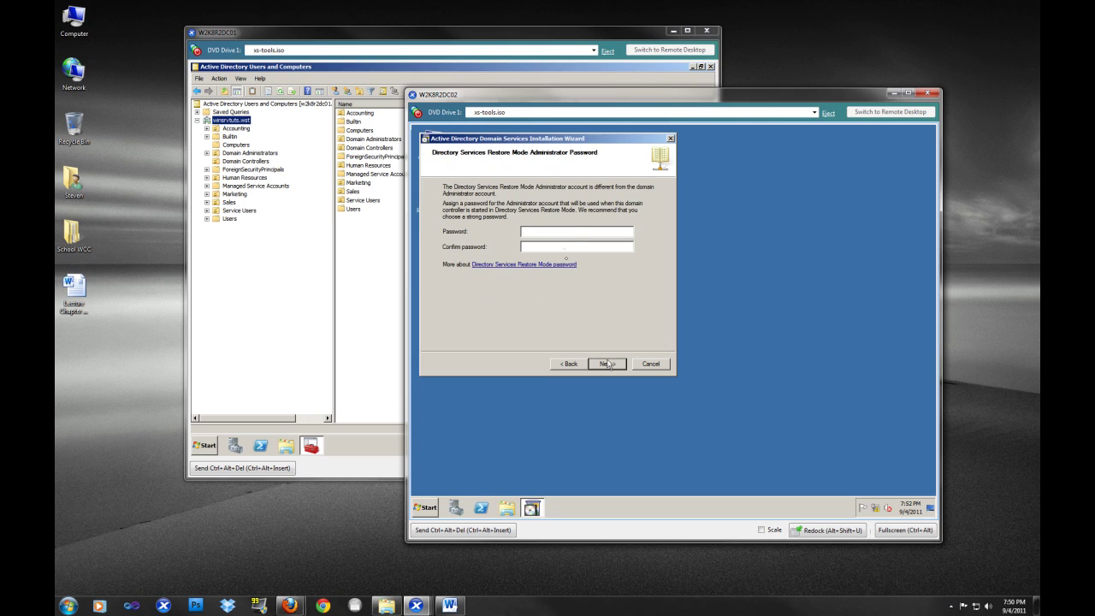
Enter and confirm the Directory Services Restore Mode administrator password
{"action": "left_click", "coordinate": [552, 230]}
{"action": "type", "text": "••••••••••"}
{"action": "key", "text": "Tab"}
{"action": "type", "text": "••••••••••"}
{"action": "left_click", "coordinate": [609, 365]}
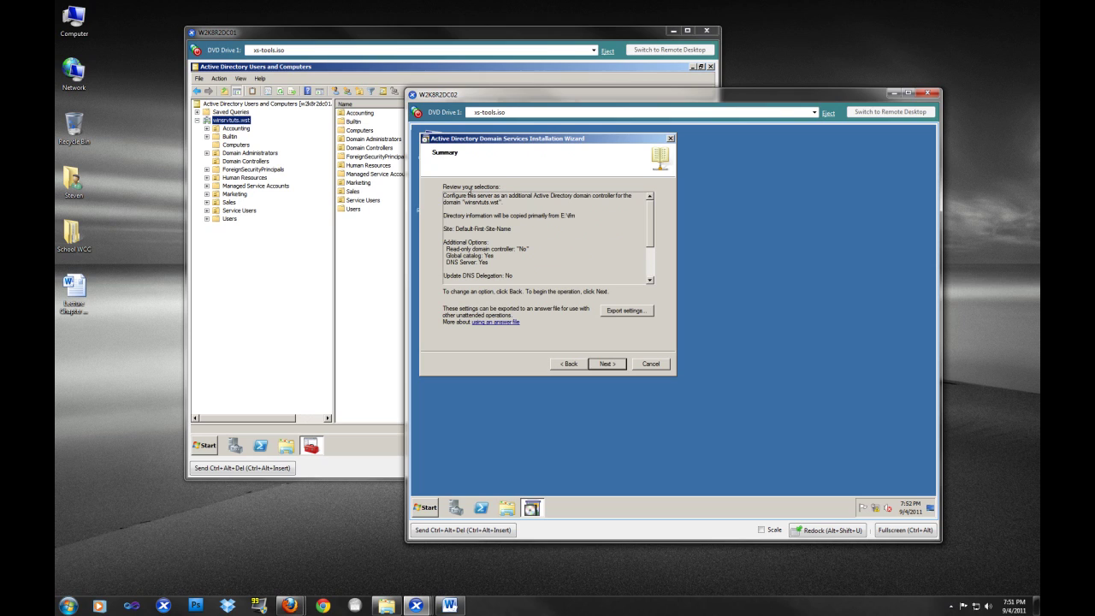
Review the full summary of the installation selections and start the domain controller installation
{"action": "left_click_drag", "start_coordinate": [444, 196], "coordinate": [491, 202]}
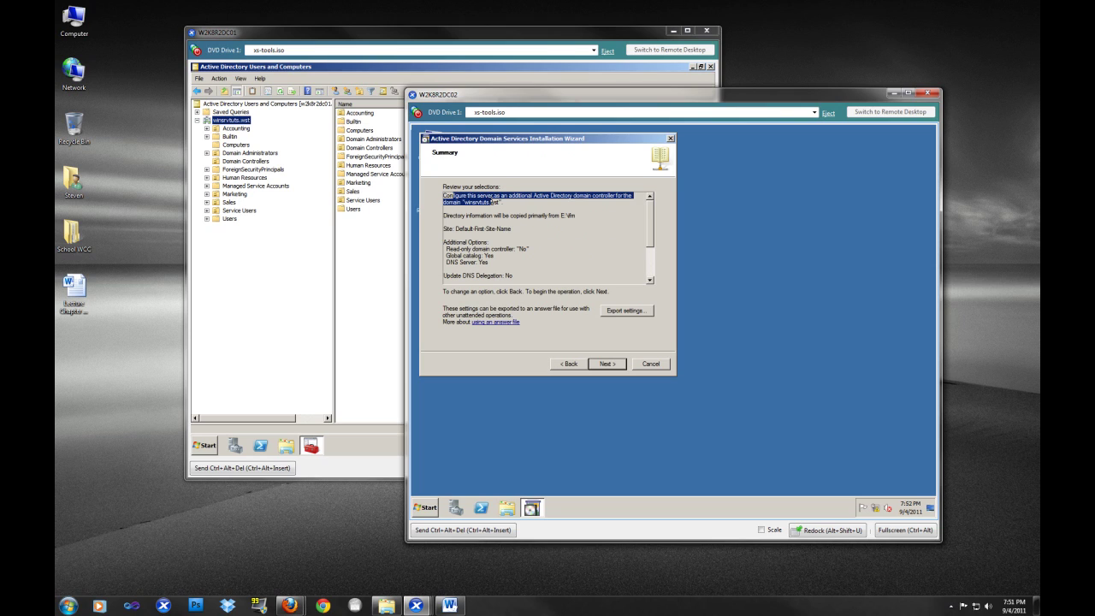
{"action": "left_click", "coordinate": [494, 202]}
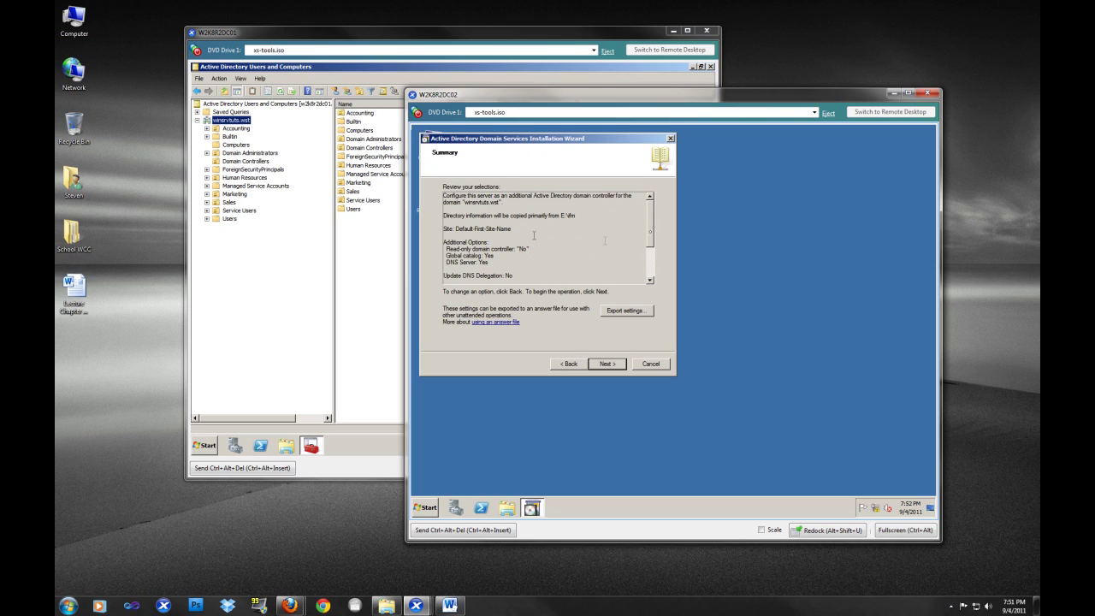
{"action": "left_click_drag", "start_coordinate": [652, 220], "coordinate": [644, 264]}
{"action": "left_click", "coordinate": [614, 365]}
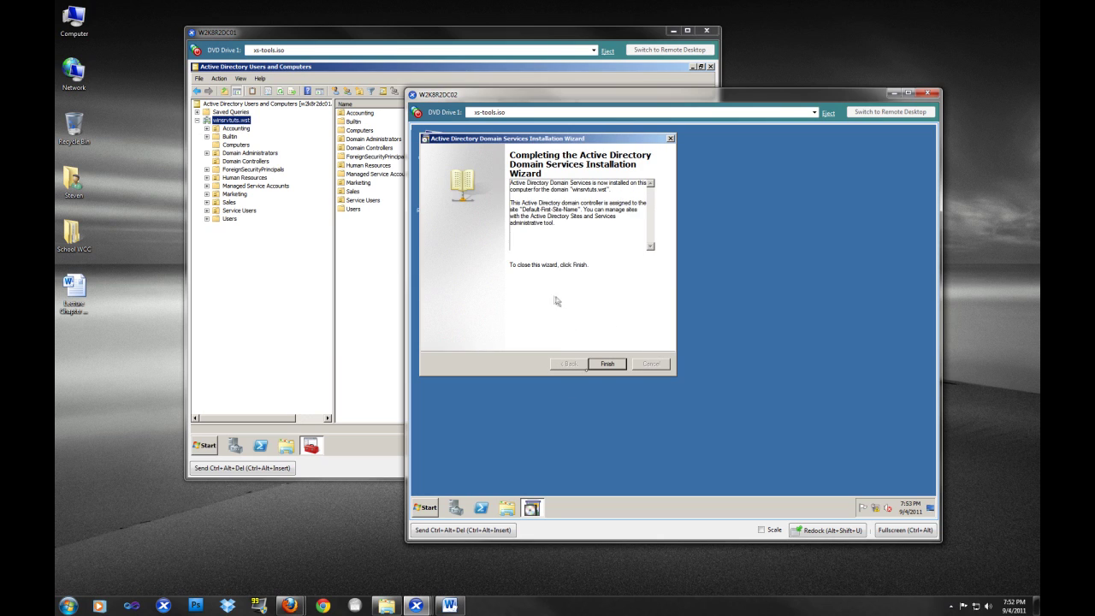
Finish the wizard by restarting W2K8R2DC02, and log back on with the domain account password
{"action": "left_click", "coordinate": [603, 365]}
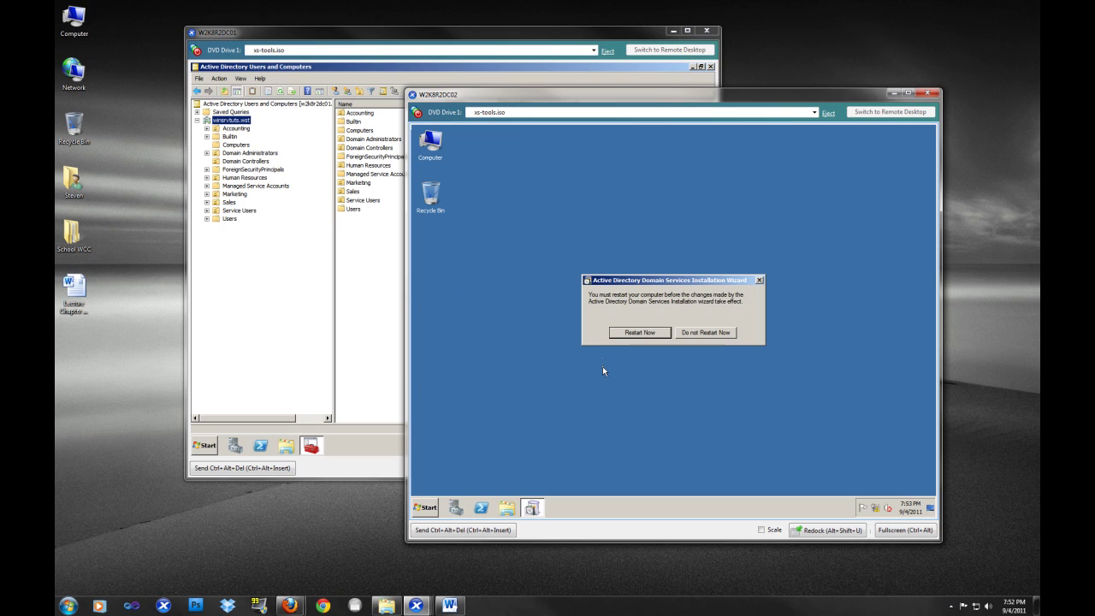
{"action": "left_click", "coordinate": [625, 334]}
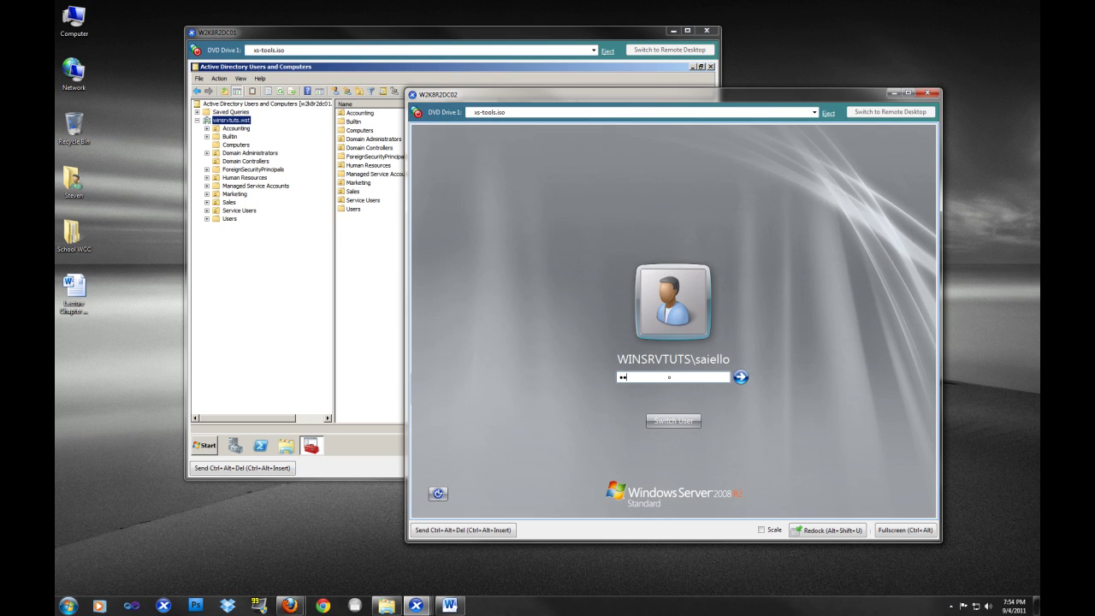
{"action": "type", "text": "•••••••••"}
{"action": "key", "text": "Return"}
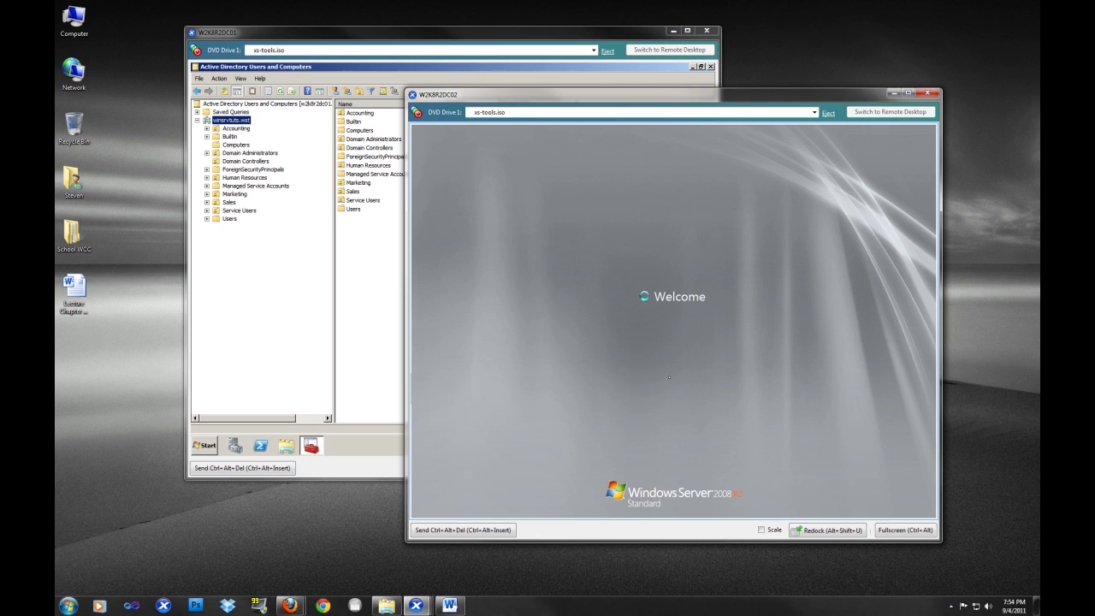
On W2K8R2DC01, check the Domain Controllers container under winsrvtuts.wst for the new domain controller
{"action": "left_click", "coordinate": [287, 242]}
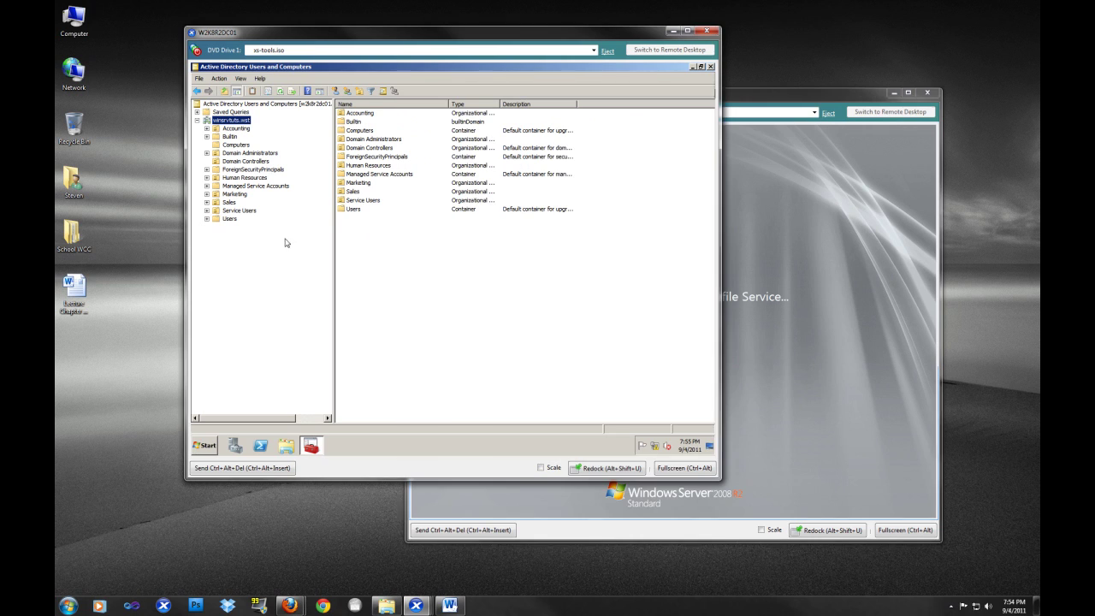
{"action": "left_click", "coordinate": [243, 162]}
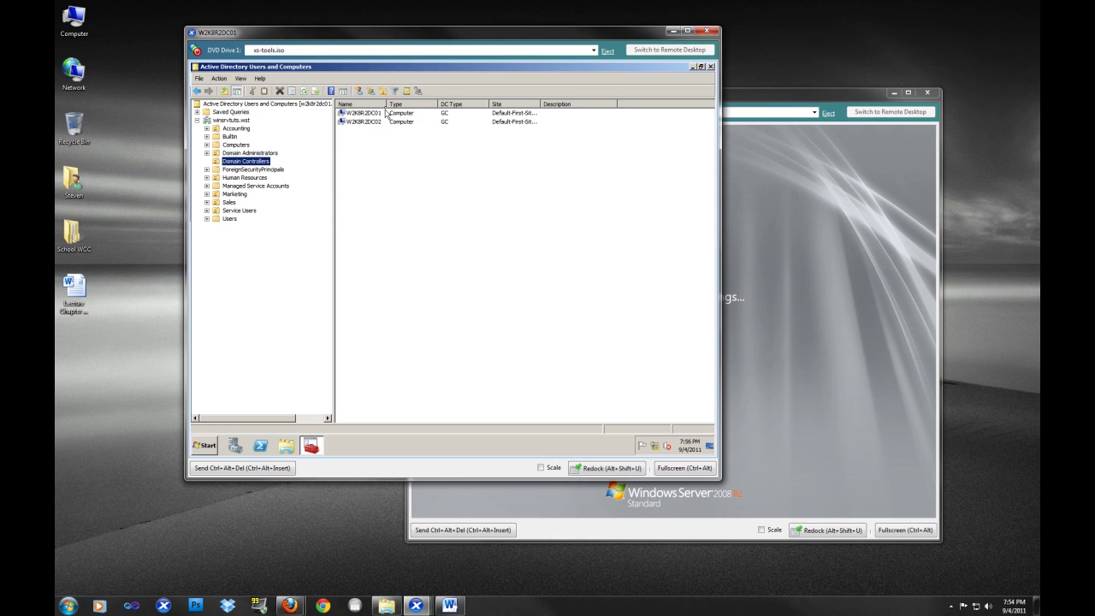
Adjust the column widths of W2K8R2DC01's Domain Controllers list so the full Site names fit
{"action": "double_click", "coordinate": [385, 104]}
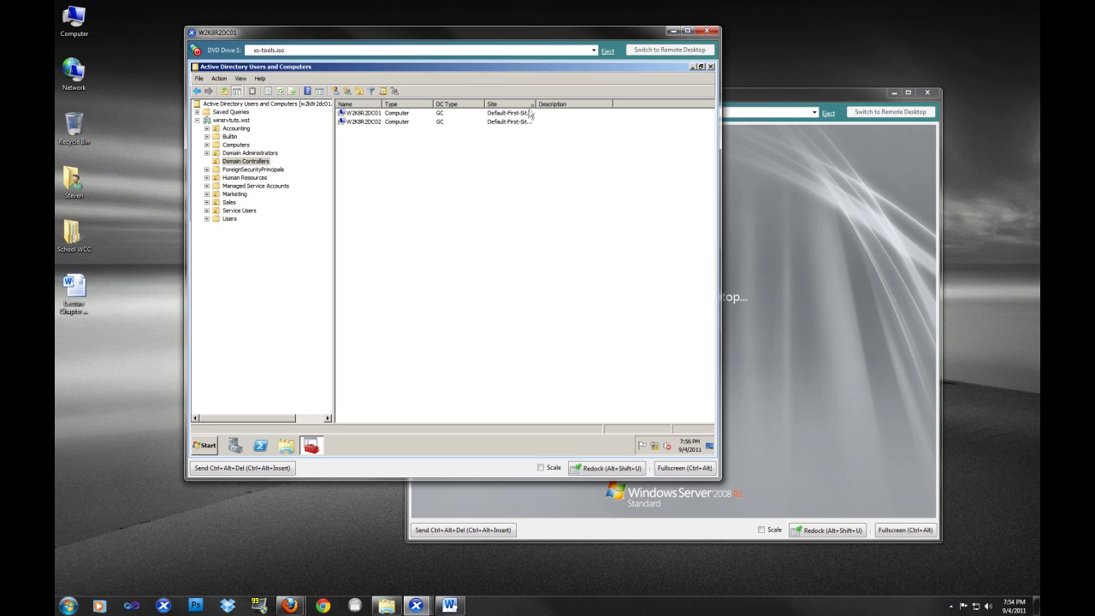
{"action": "left_click_drag", "start_coordinate": [534, 103], "coordinate": [576, 103]}
{"action": "left_click_drag", "start_coordinate": [482, 104], "coordinate": [463, 104]}
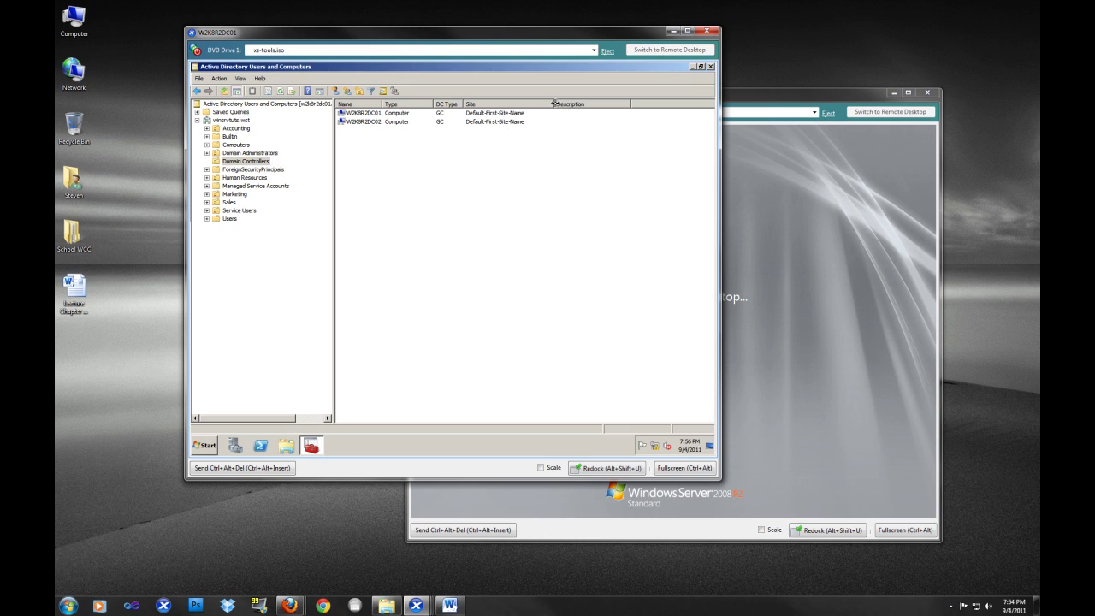
{"action": "left_click_drag", "start_coordinate": [554, 103], "coordinate": [532, 103]}
Rearrange the W2K8R2DC01 and W2K8R2DC02 console windows so they overlap less, with W2K8R2DC02 in front
{"action": "left_click", "coordinate": [750, 90]}
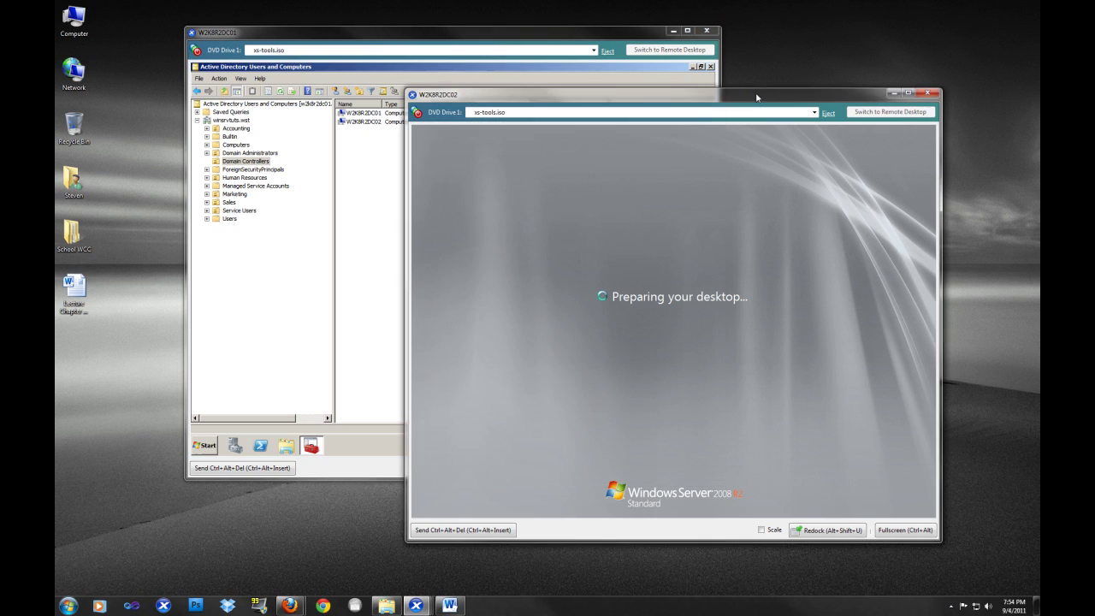
{"action": "left_click", "coordinate": [486, 34]}
{"action": "left_click_drag", "start_coordinate": [486, 34], "coordinate": [451, 19]}
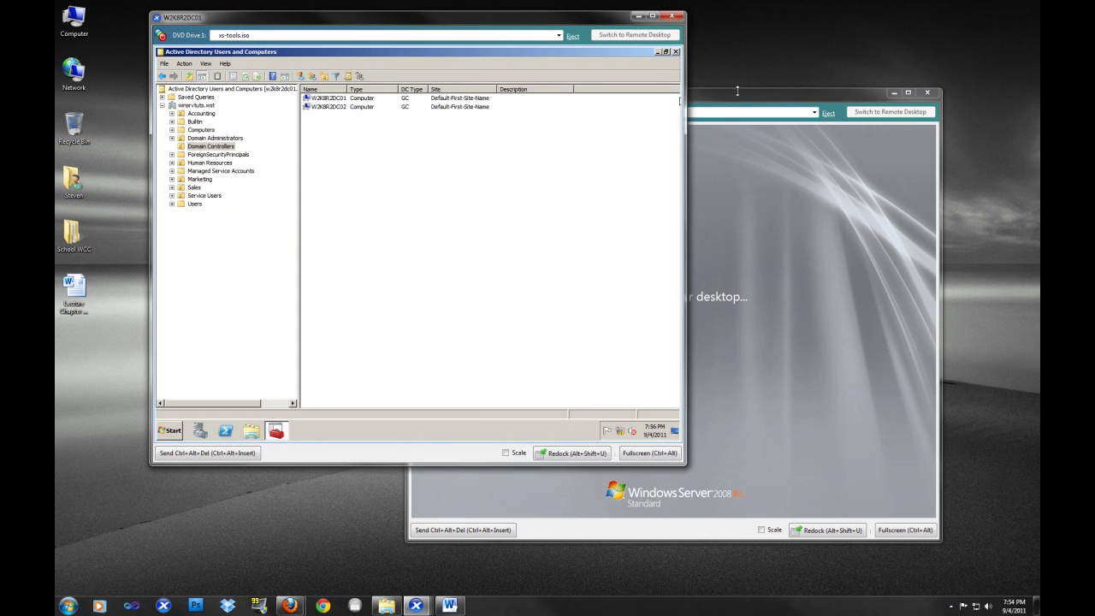
{"action": "left_click_drag", "start_coordinate": [737, 90], "coordinate": [812, 119]}
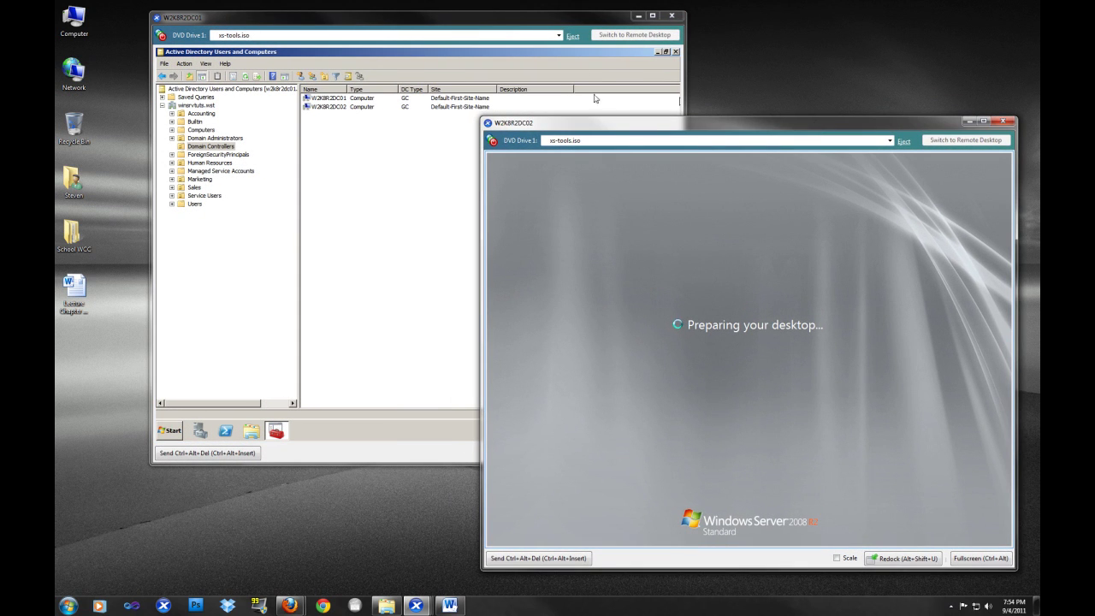
{"action": "left_click_drag", "start_coordinate": [622, 128], "coordinate": [603, 106]}
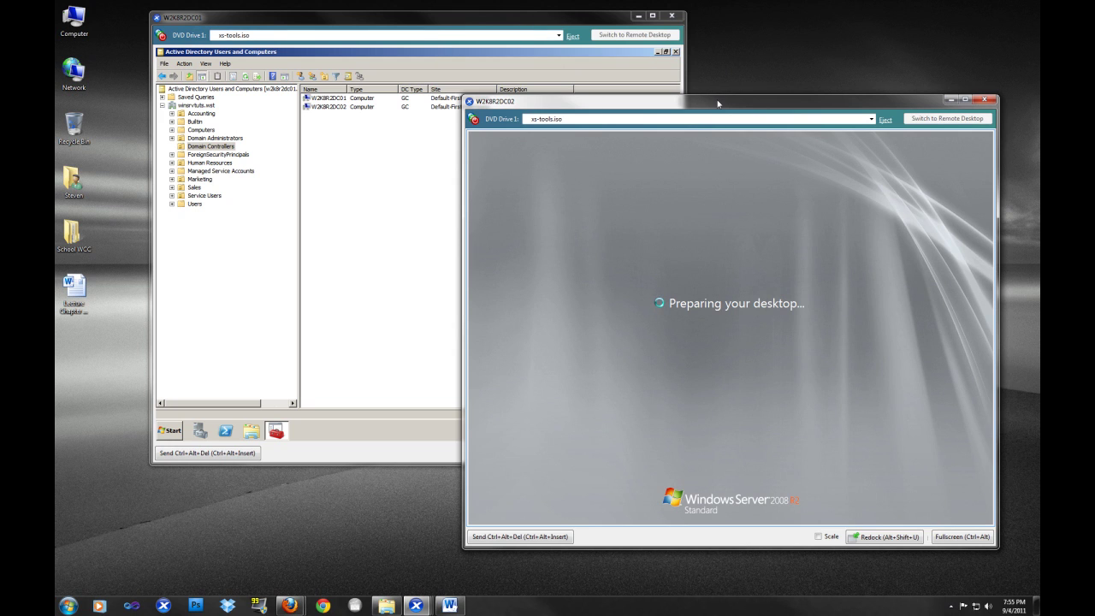
{"action": "left_click_drag", "start_coordinate": [718, 104], "coordinate": [665, 83]}
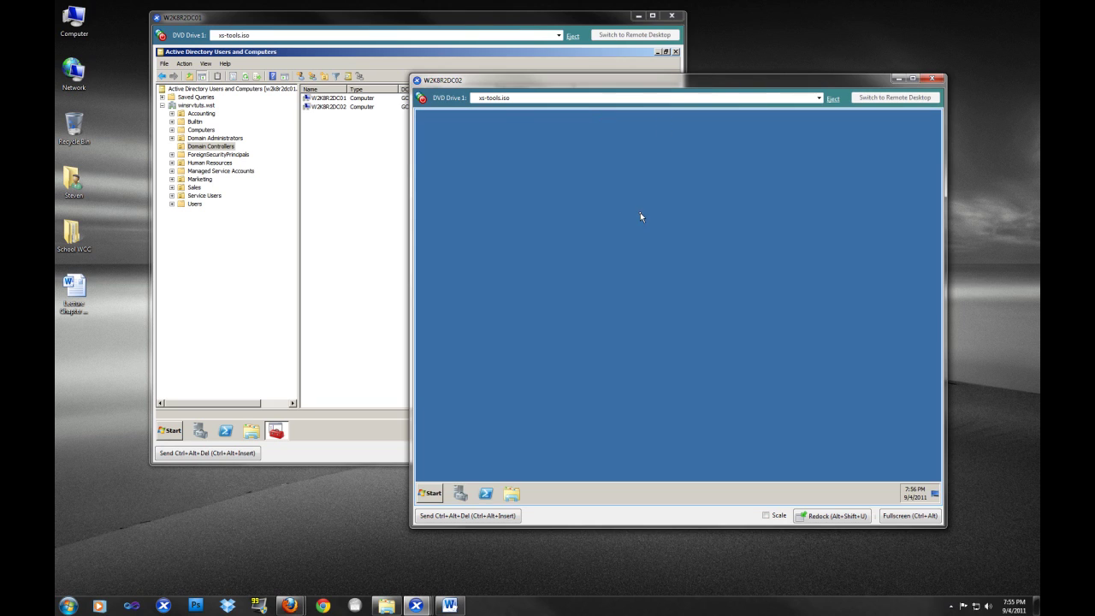
On W2K8R2DC02, open Active Directory Users and Computers and maximize its window
{"action": "left_click", "coordinate": [426, 496]}
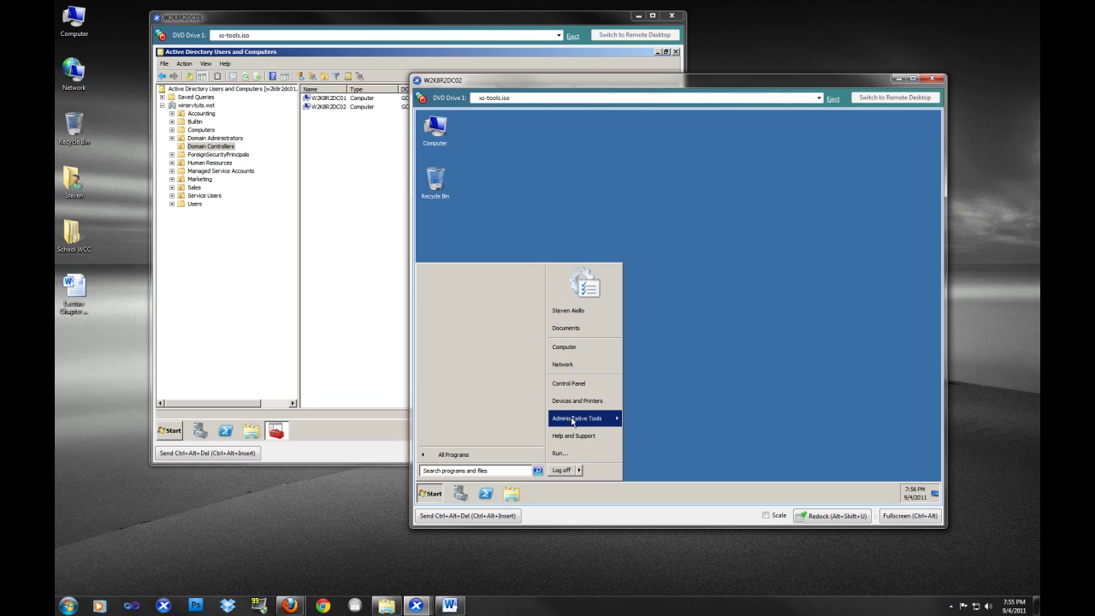
{"action": "mouse_move", "coordinate": [577, 421]}
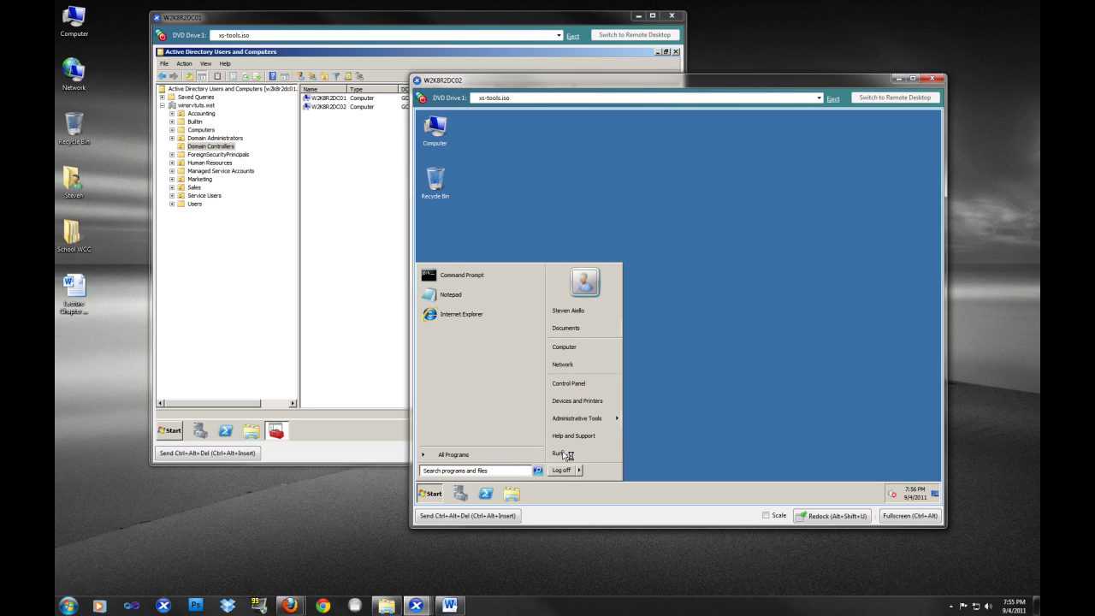
{"action": "left_click", "coordinate": [563, 454]}
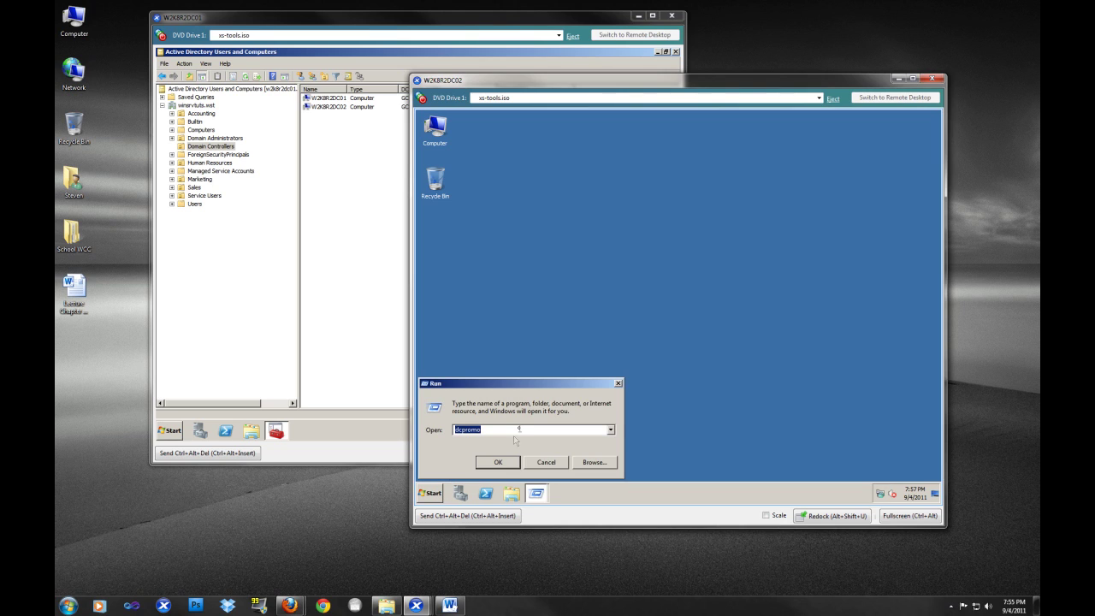
{"action": "type", "text": "dsa."}
{"action": "key", "text": "ctrl+z"}
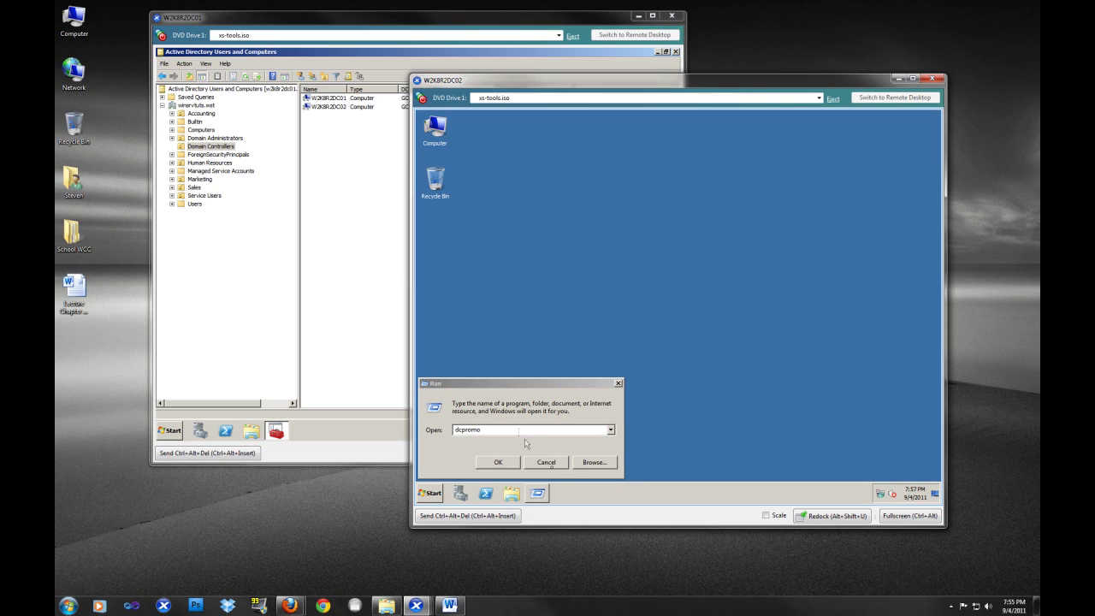
{"action": "left_click", "coordinate": [554, 469]}
{"action": "left_click", "coordinate": [551, 467]}
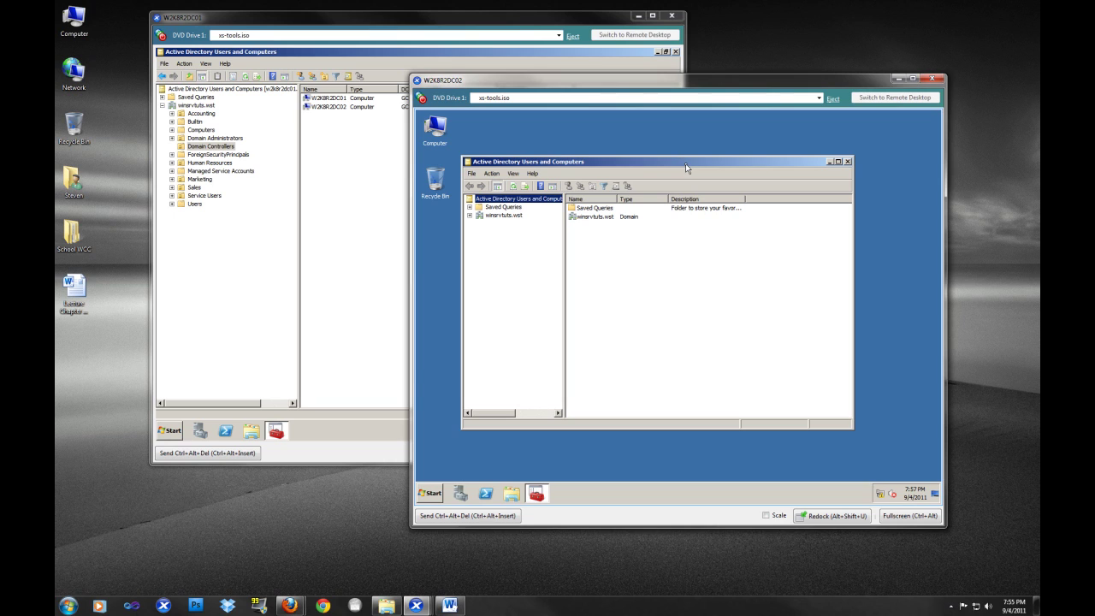
{"action": "left_click", "coordinate": [837, 161]}
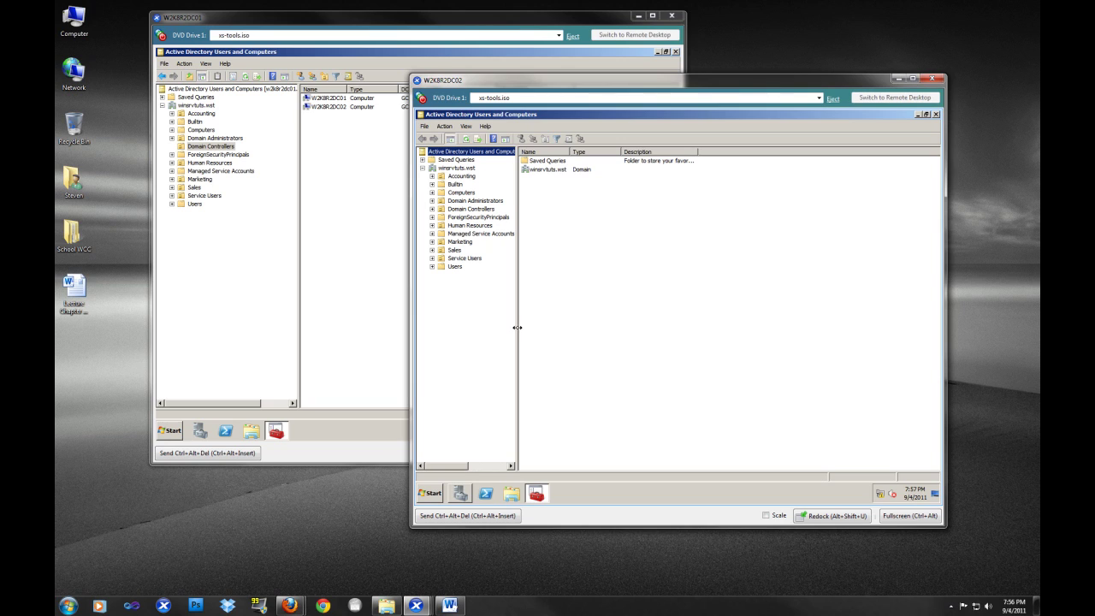
Check the Domain Controllers container under winsrvtuts.wst on W2K8R2DC02, widening the console tree and the Site column
{"action": "left_click_drag", "start_coordinate": [517, 328], "coordinate": [567, 317]}
{"action": "left_click", "coordinate": [455, 209]}
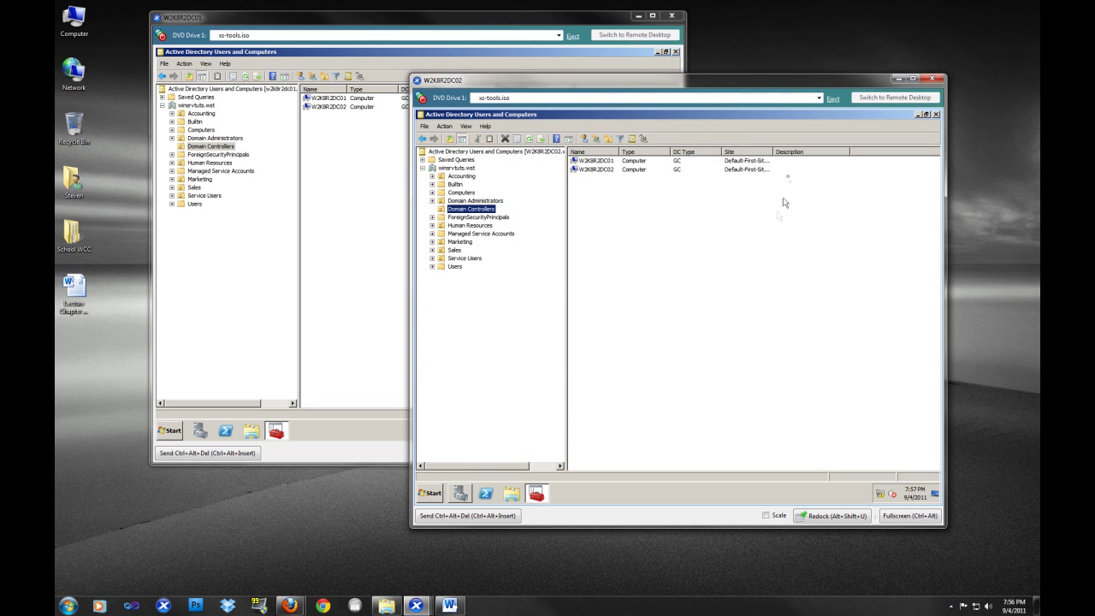
{"action": "left_click_drag", "start_coordinate": [772, 152], "coordinate": [823, 152]}
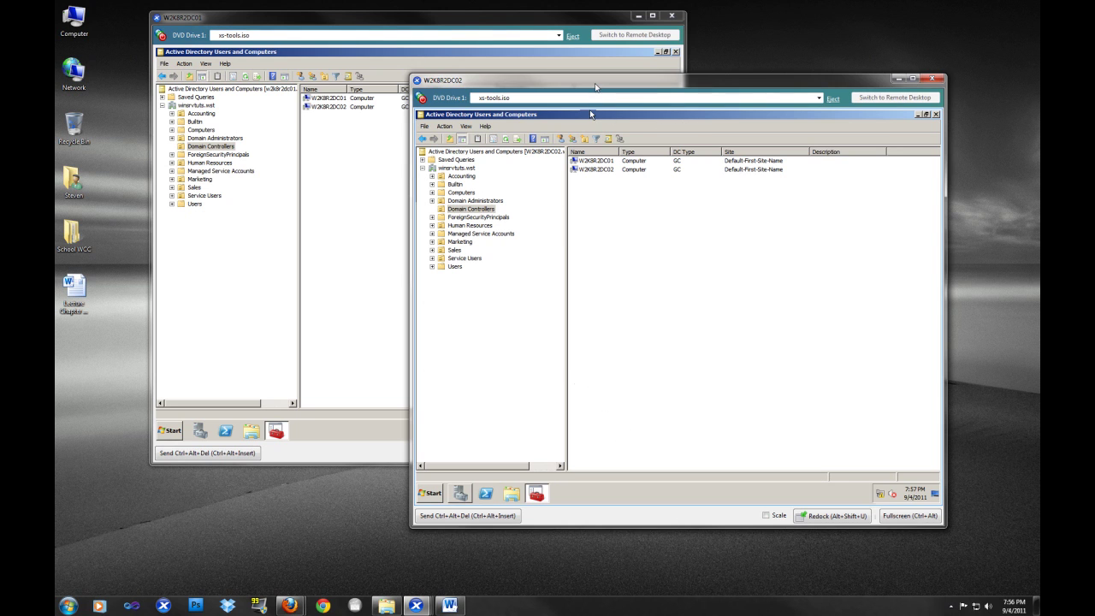
Move the two console windows apart so the Domain Controllers lists of both servers can be compared
{"action": "left_click_drag", "start_coordinate": [596, 87], "coordinate": [650, 116]}
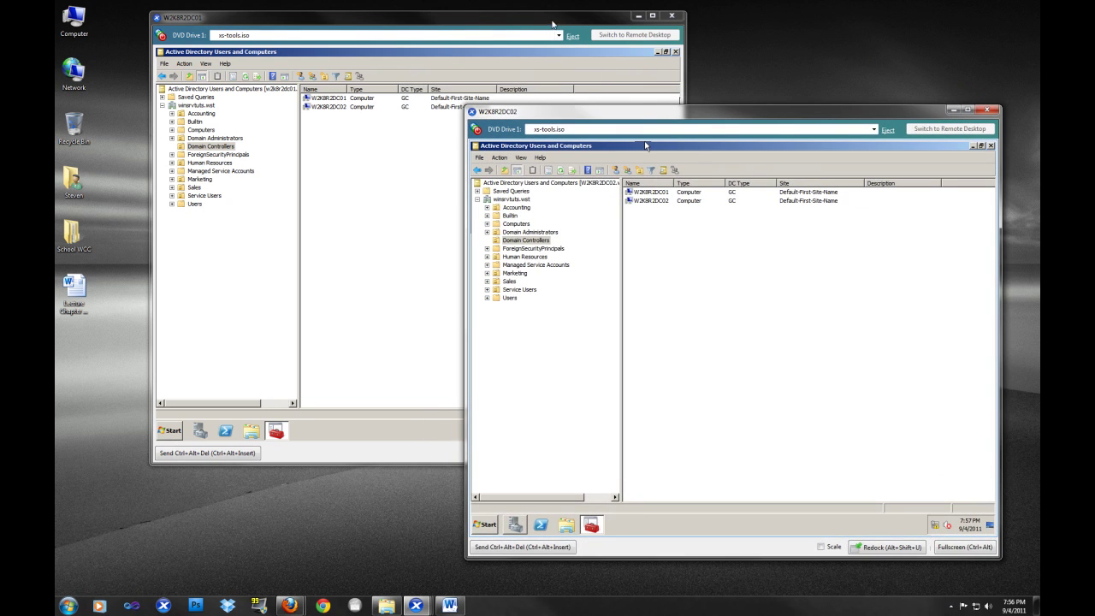
{"action": "left_click_drag", "start_coordinate": [553, 23], "coordinate": [518, 25]}
{"action": "left_click_drag", "start_coordinate": [739, 111], "coordinate": [763, 125]}
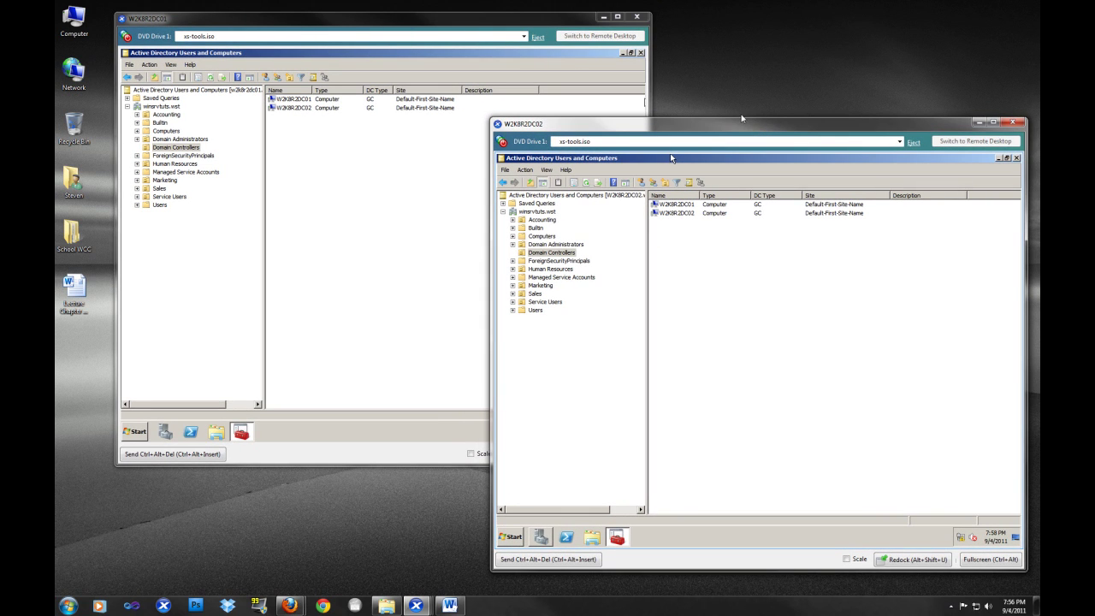